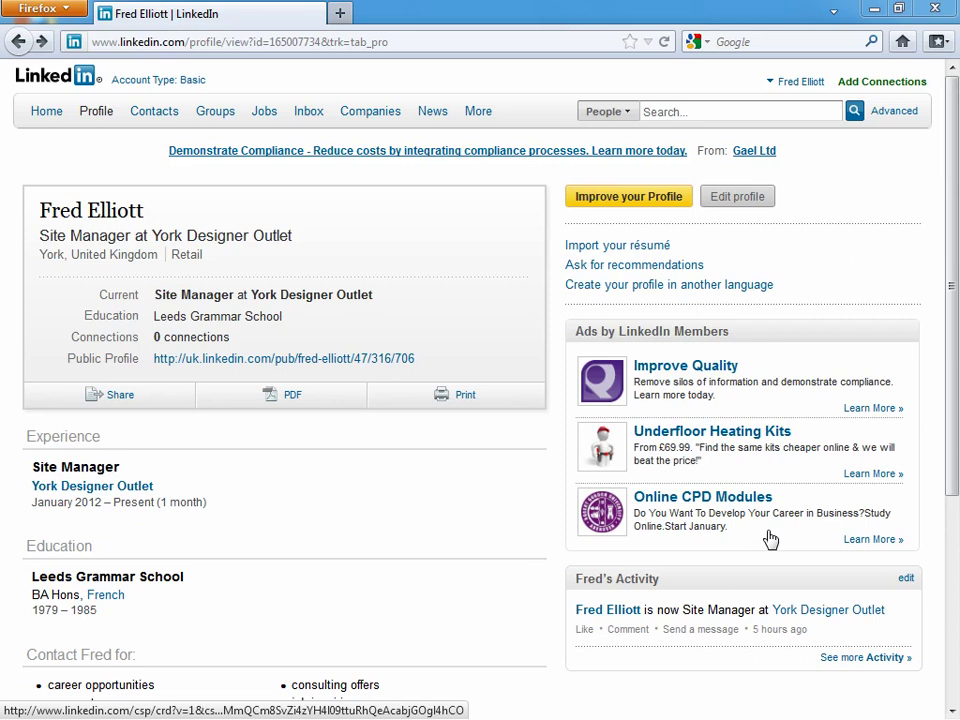
# Open the advanced people search form, keeping United Kingdom as the country.
pyautogui.click(686, 113)
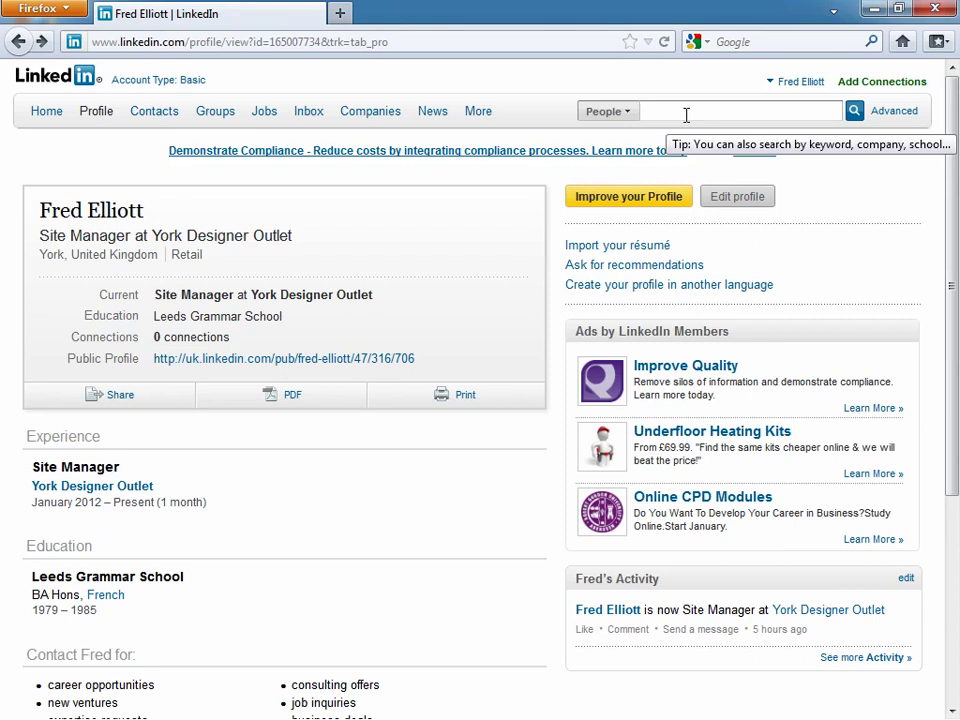
pyautogui.click(893, 113)
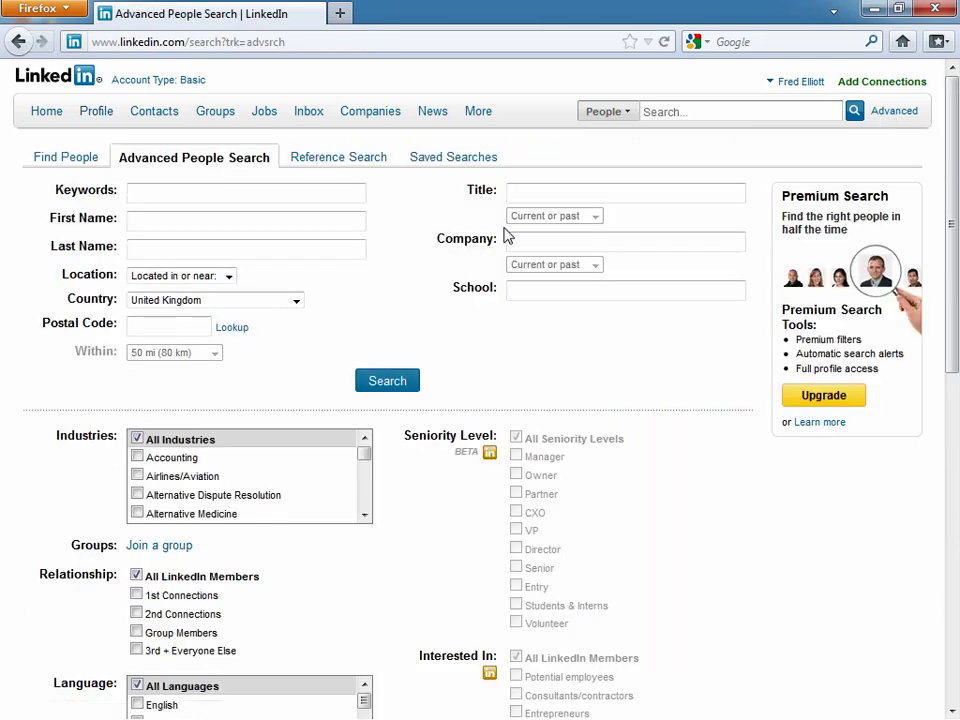
pyautogui.click(156, 220)
pyautogui.click(161, 244)
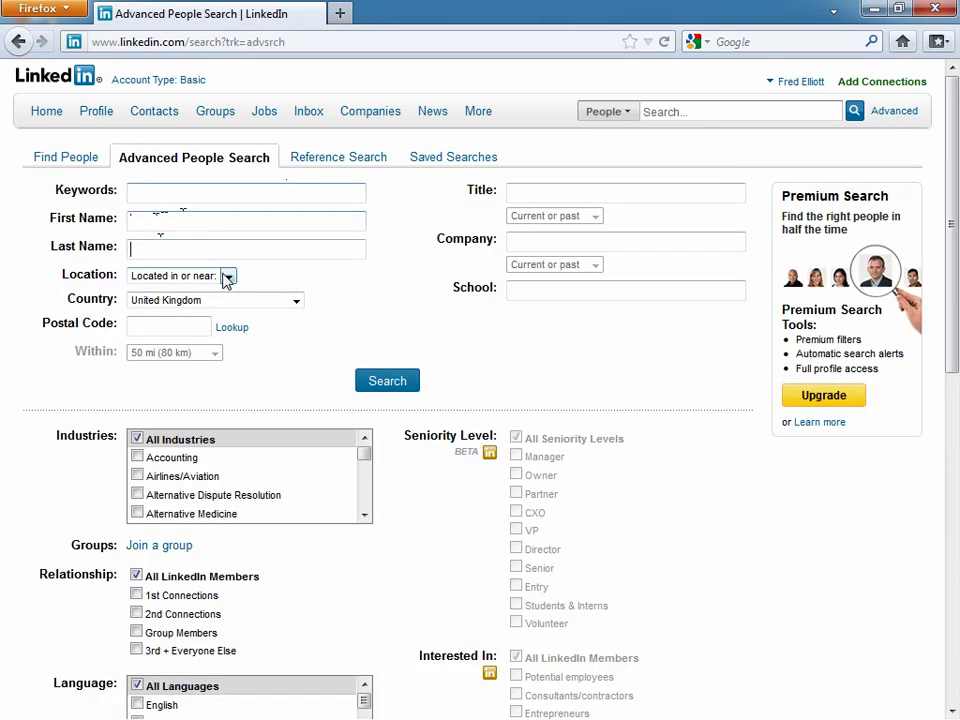
pyautogui.click(252, 302)
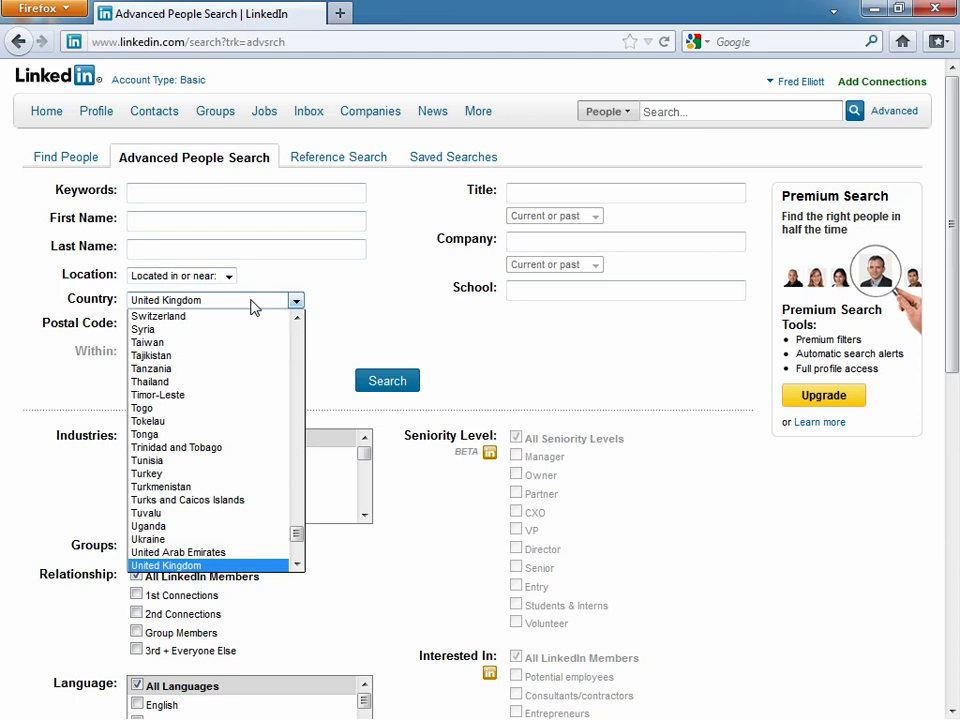
pyautogui.click(252, 302)
# Limit the search location to within 25 mi (40 km) of the postal code yo1 3nn.
pyautogui.click(172, 326)
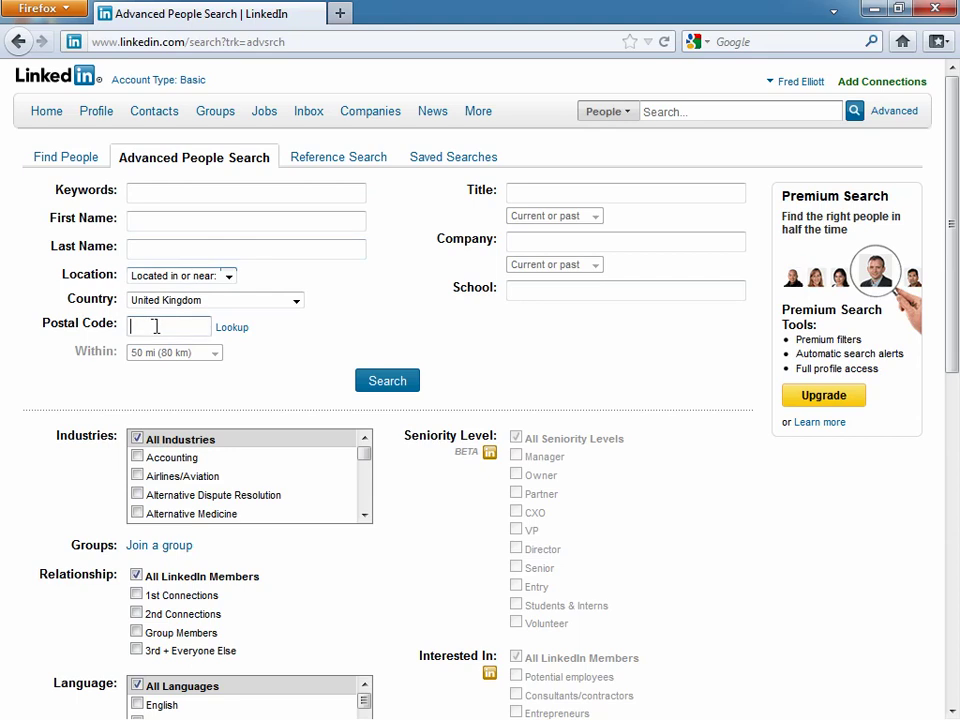
pyautogui.write('yo1 3nn')
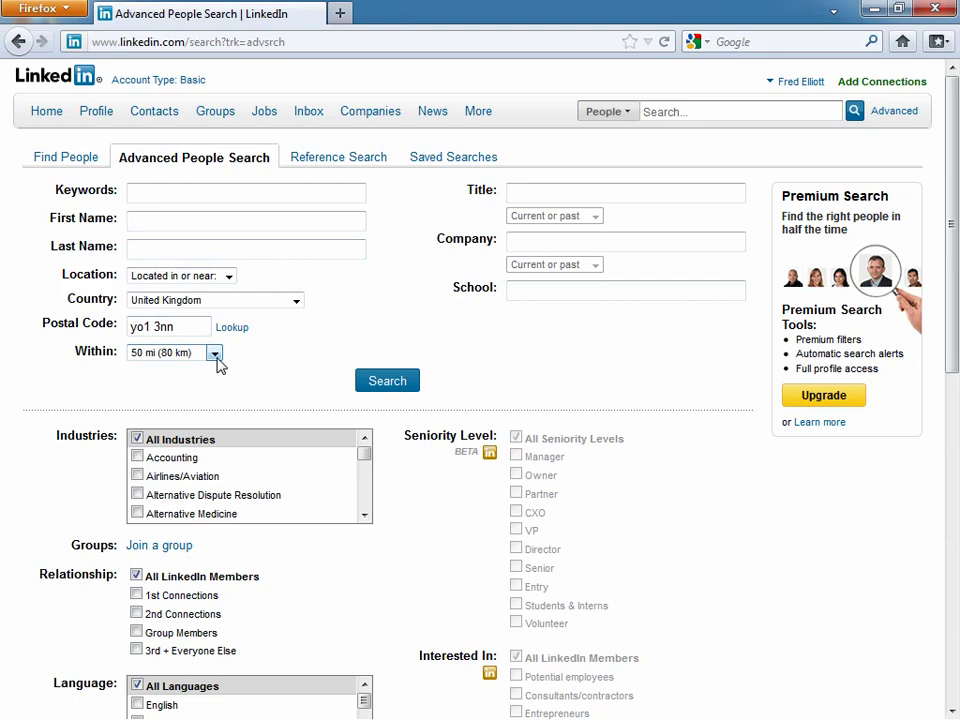
pyautogui.click(216, 358)
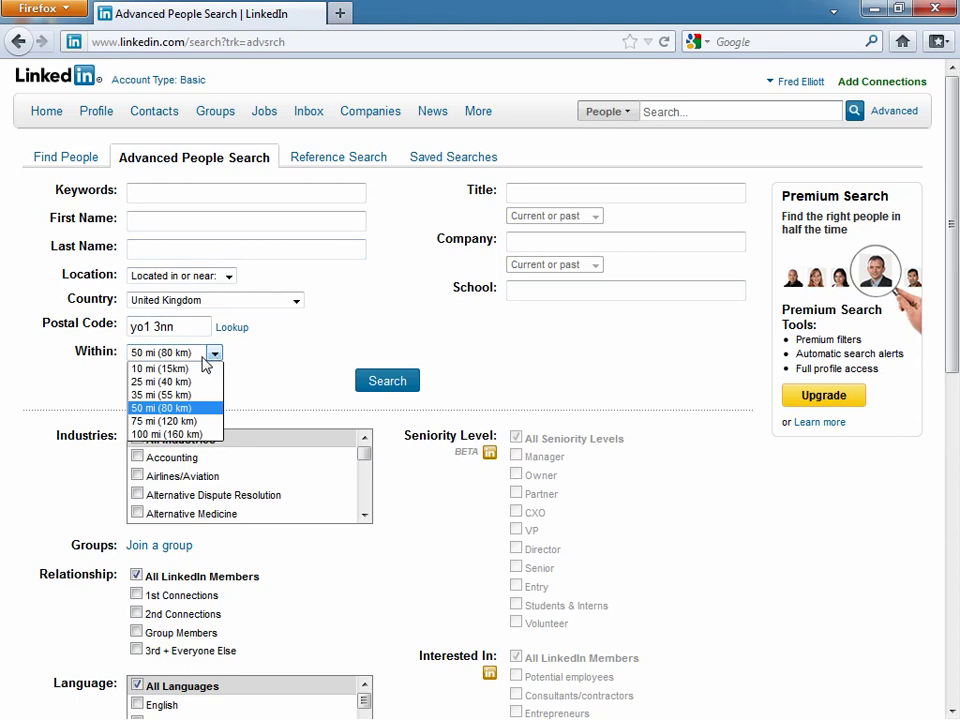
pyautogui.click(153, 386)
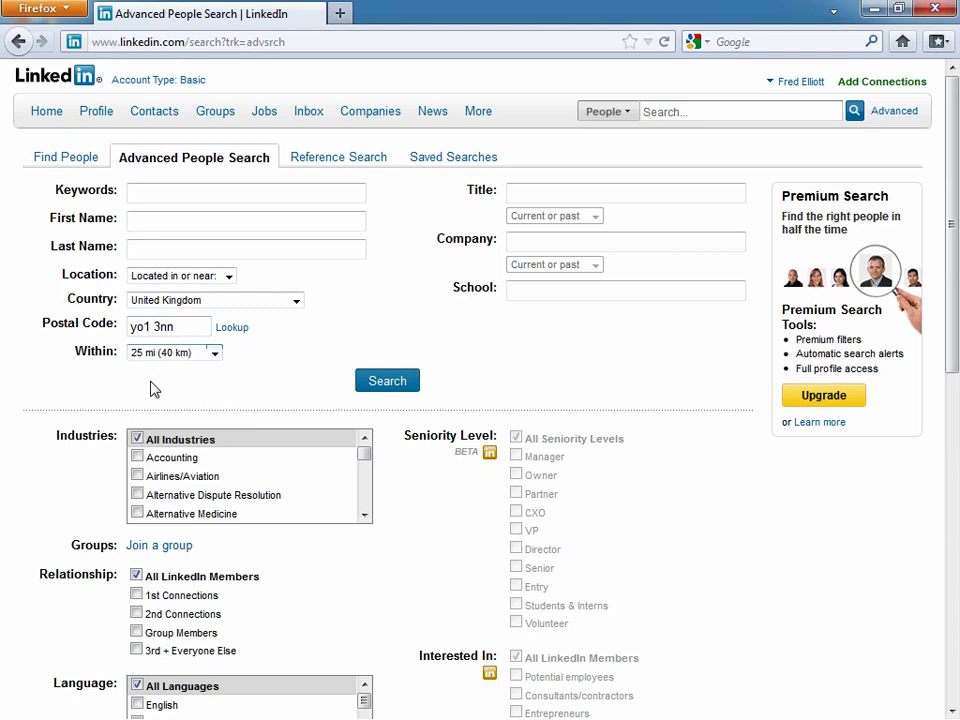
# Restrict the search to people whose current title is hr, leaving the company unspecified.
pyautogui.click(530, 191)
pyautogui.write('hr')
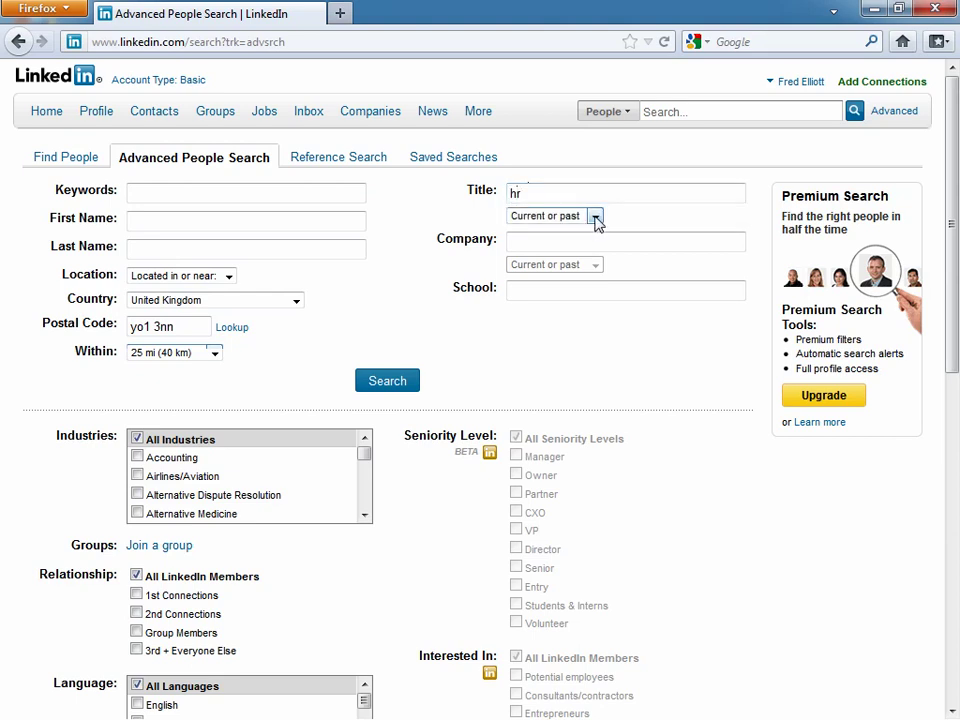
pyautogui.click(595, 218)
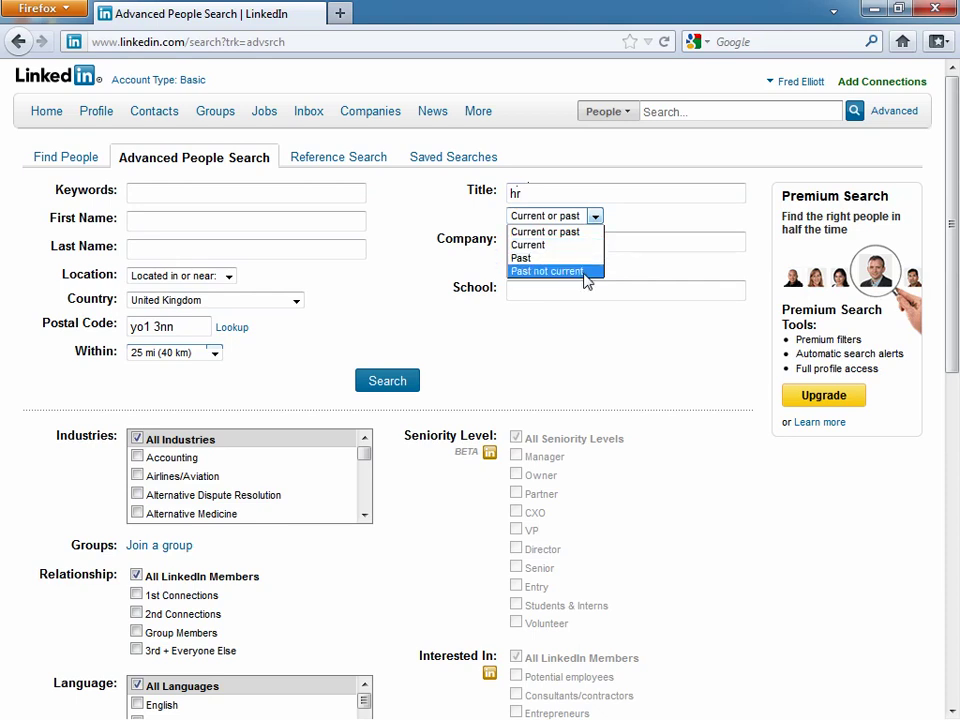
pyautogui.click(555, 246)
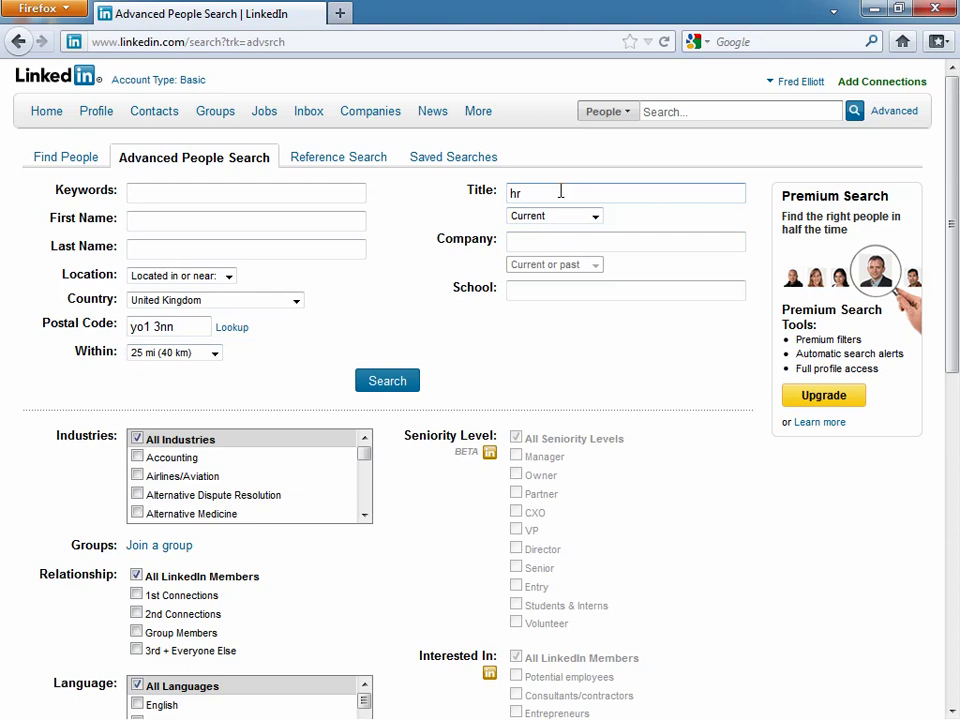
pyautogui.click(552, 242)
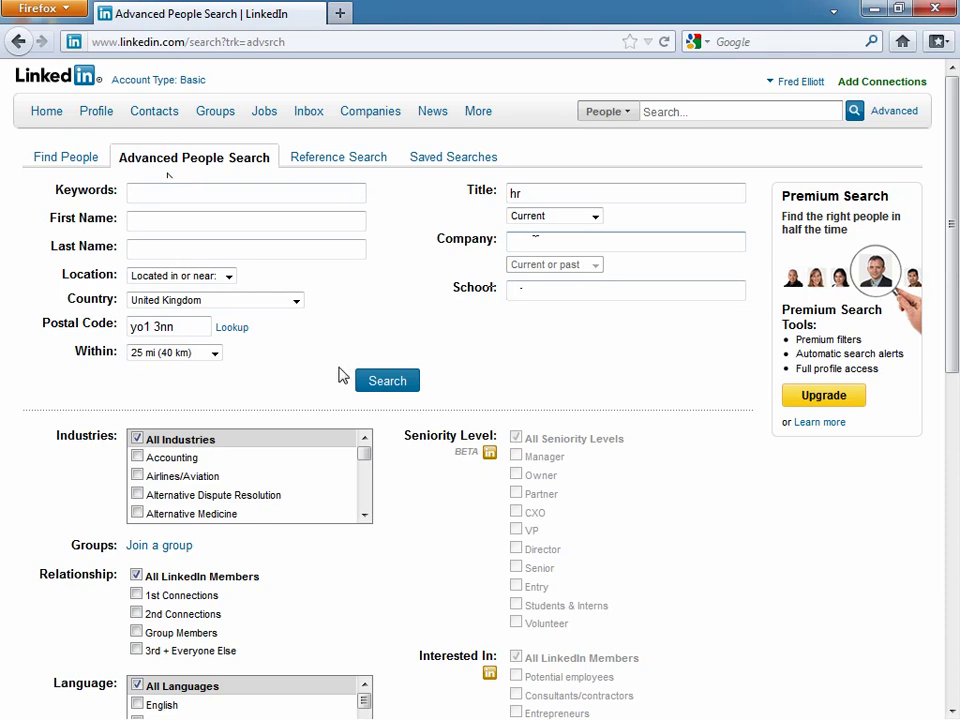
# Select Marketing and Advertising and Graphic Design as the industries to search.
pyautogui.scroll(-2, 452, 360)
pyautogui.scroll(-2, 451, 350)
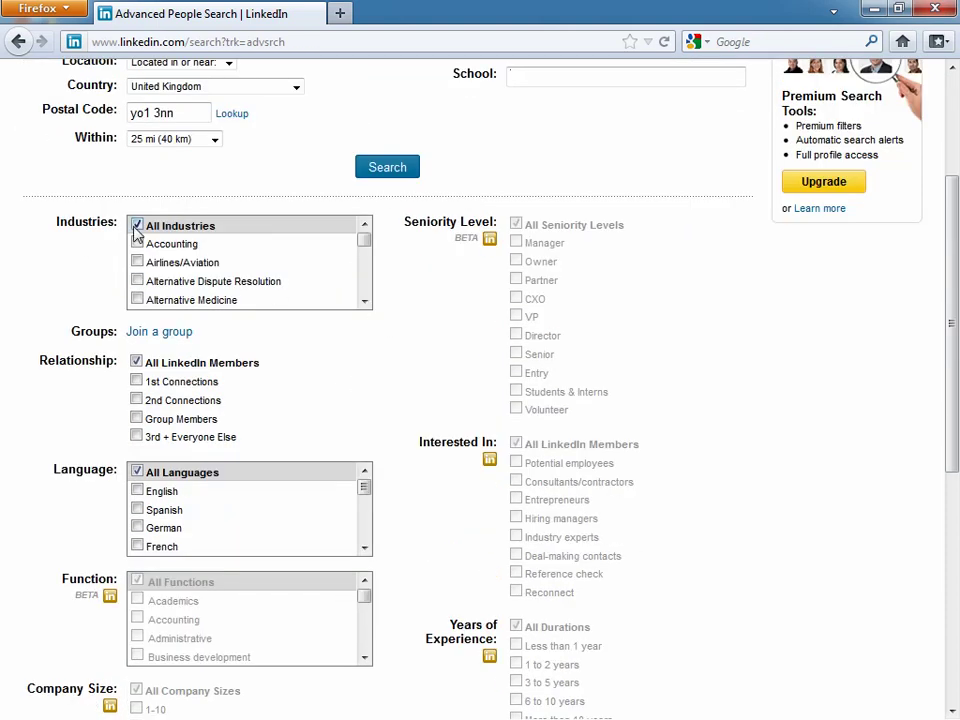
pyautogui.scroll(-20, 364, 260)
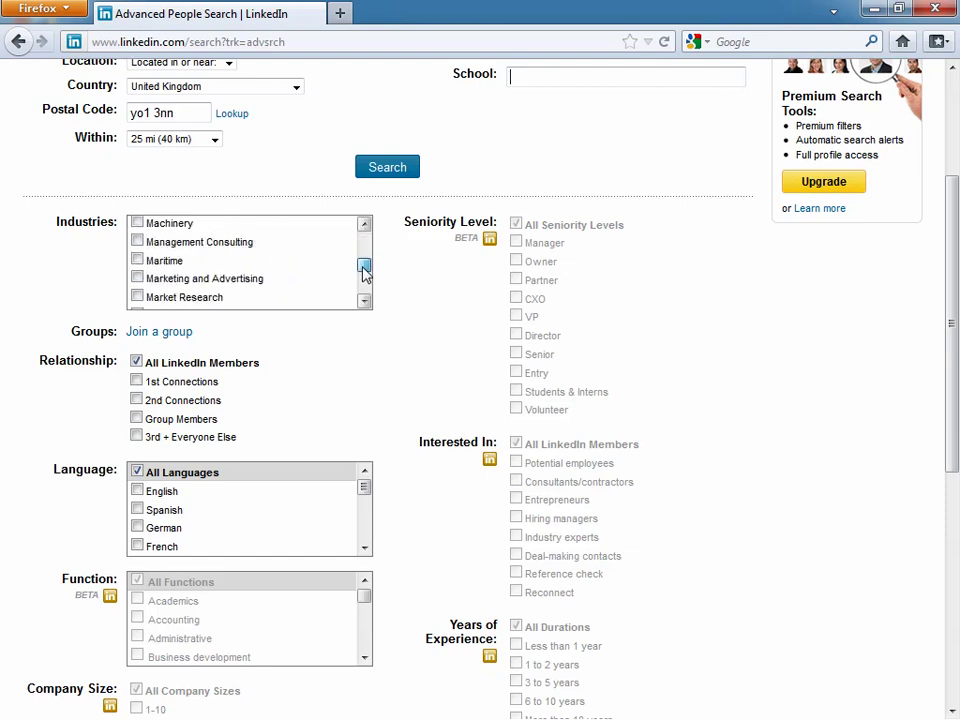
pyautogui.click(138, 279)
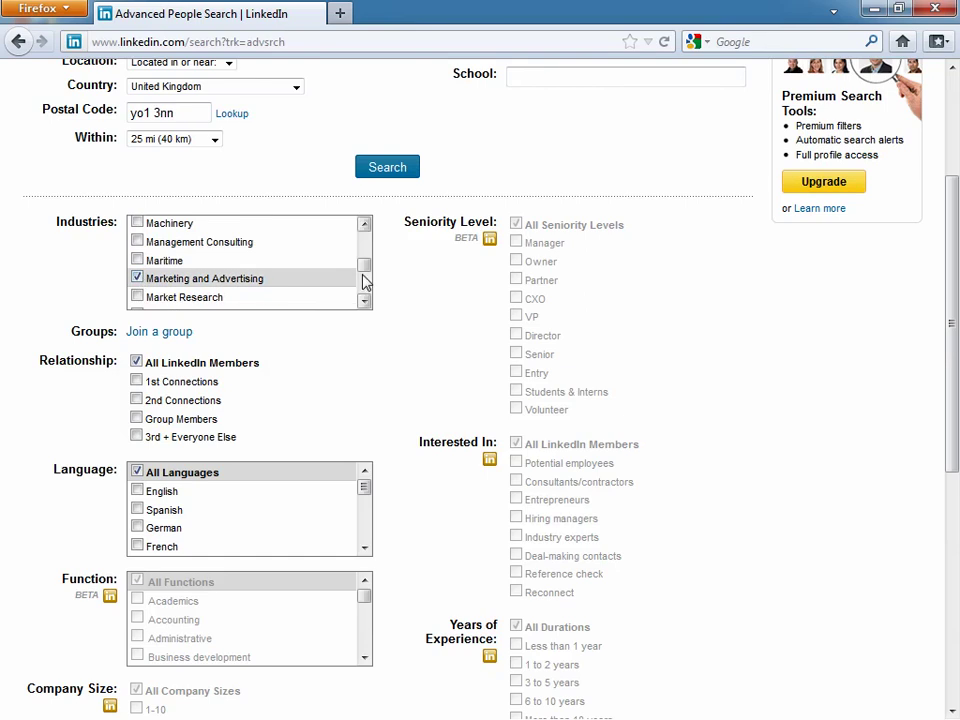
pyautogui.moveTo(366, 272); pyautogui.dragTo(367, 262)
pyautogui.scroll(-3, 364, 262)
pyautogui.scroll(3, 364, 262)
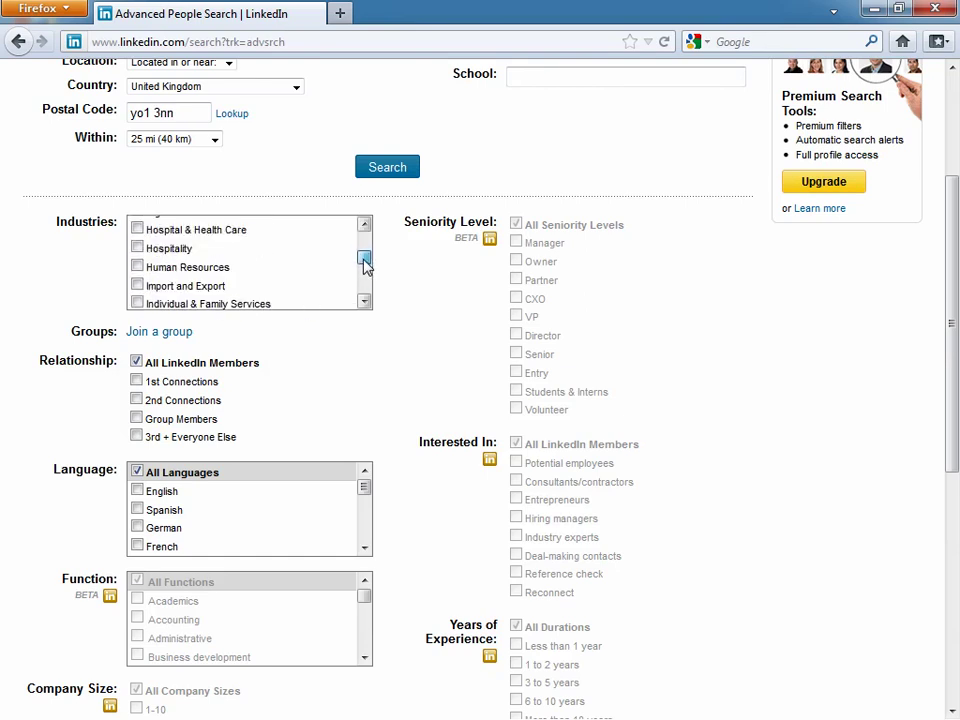
pyautogui.click(268, 284)
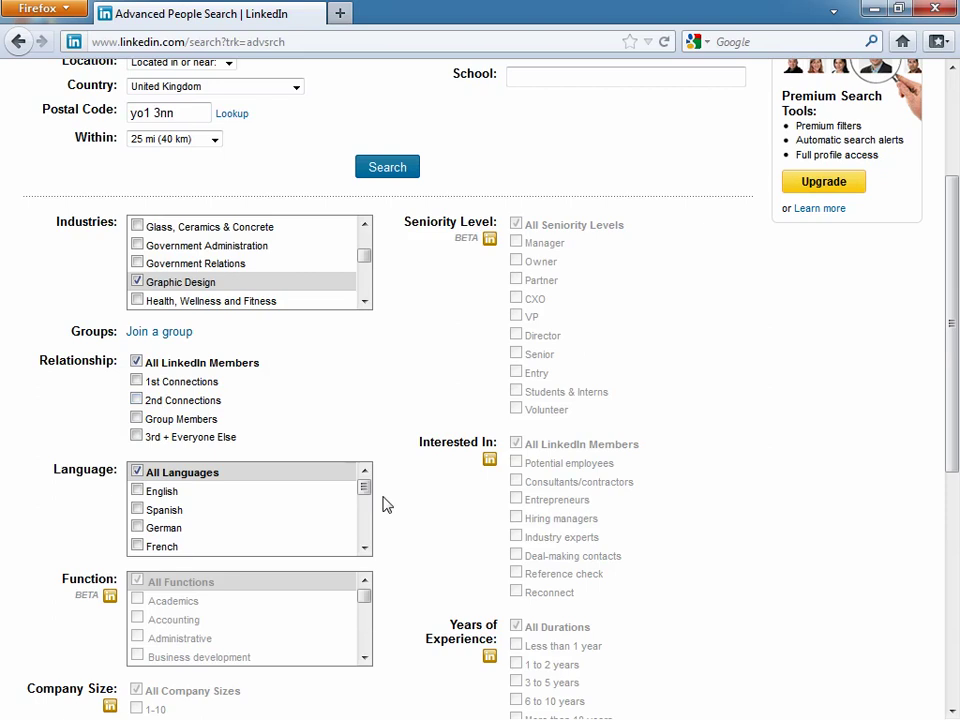
# Try English as the language filter and restore All Languages.
pyautogui.click(364, 548)
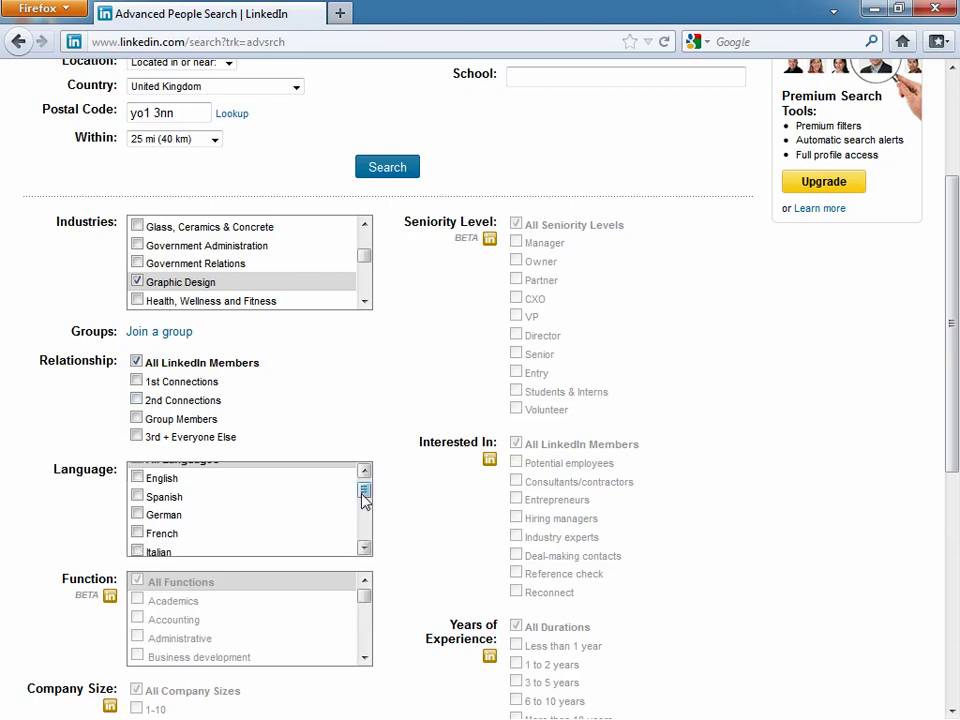
pyautogui.scroll(1, 364, 491)
pyautogui.click(136, 491)
pyautogui.click(137, 473)
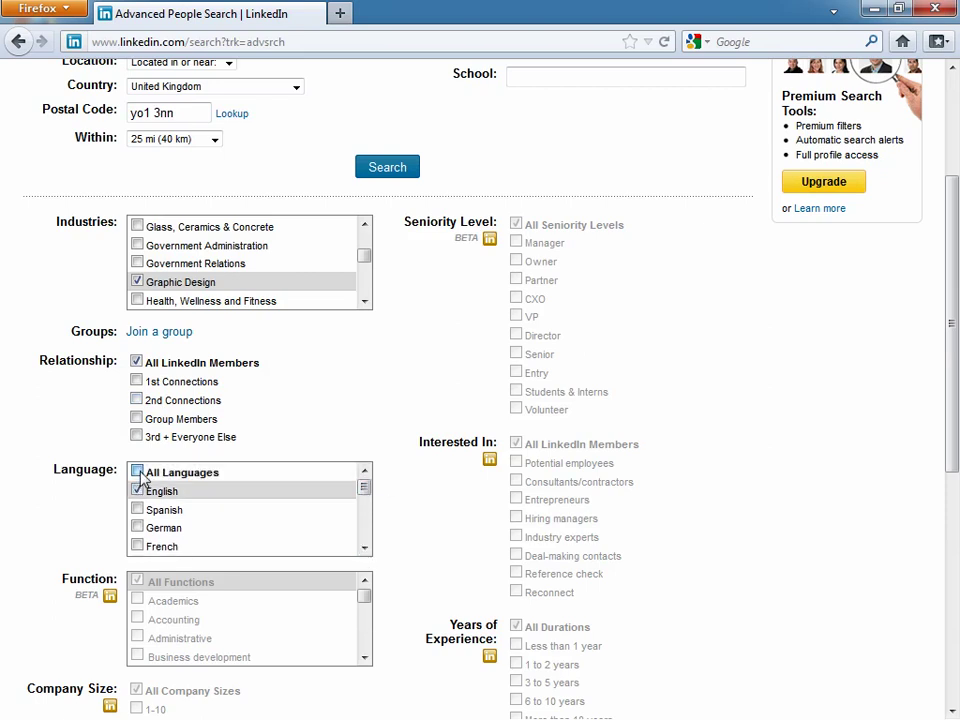
pyautogui.scroll(-1, 364, 493)
pyautogui.moveTo(364, 500); pyautogui.dragTo(366, 527)
# Examine the remaining search filters, including function, company size, seniority level, years of experience and Fortune 1000.
pyautogui.scroll(-5, 294, 403)
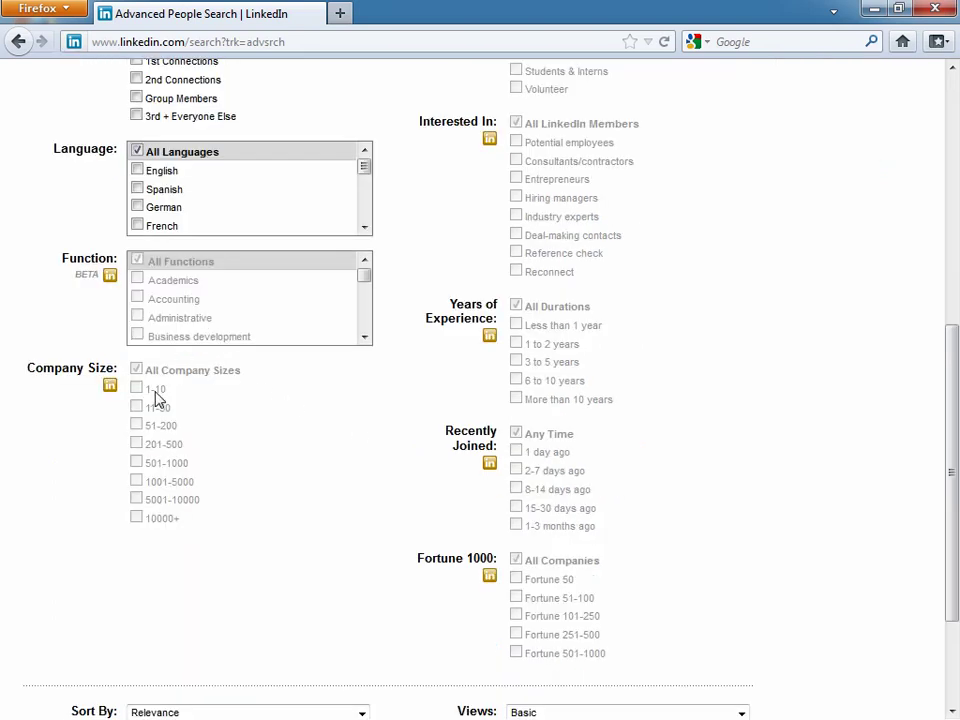
pyautogui.scroll(7, 537, 557)
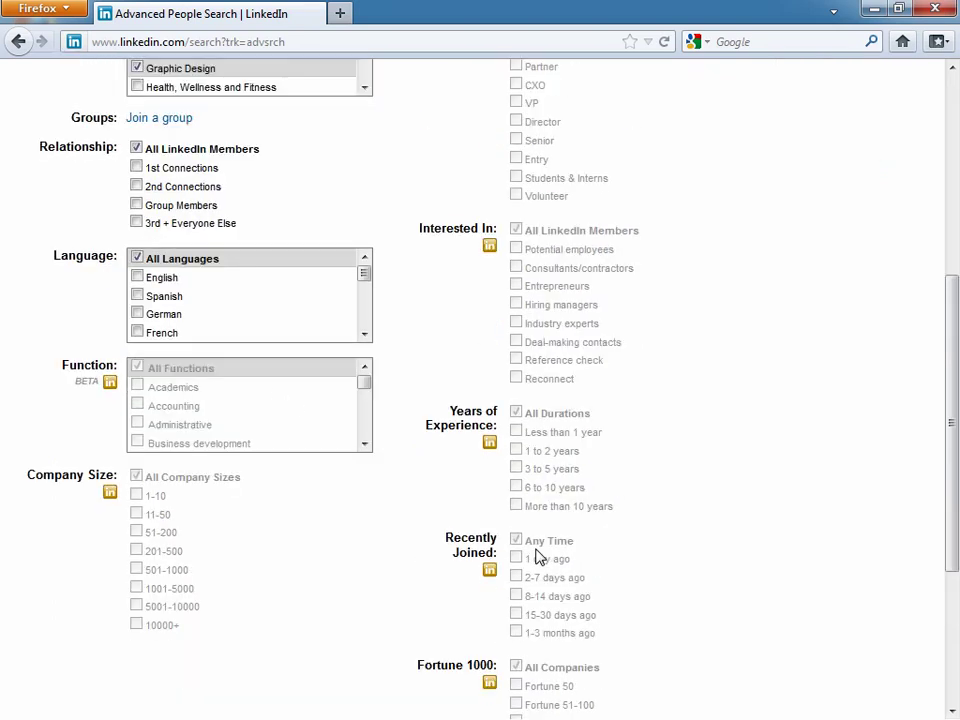
pyautogui.scroll(-4, 540, 487)
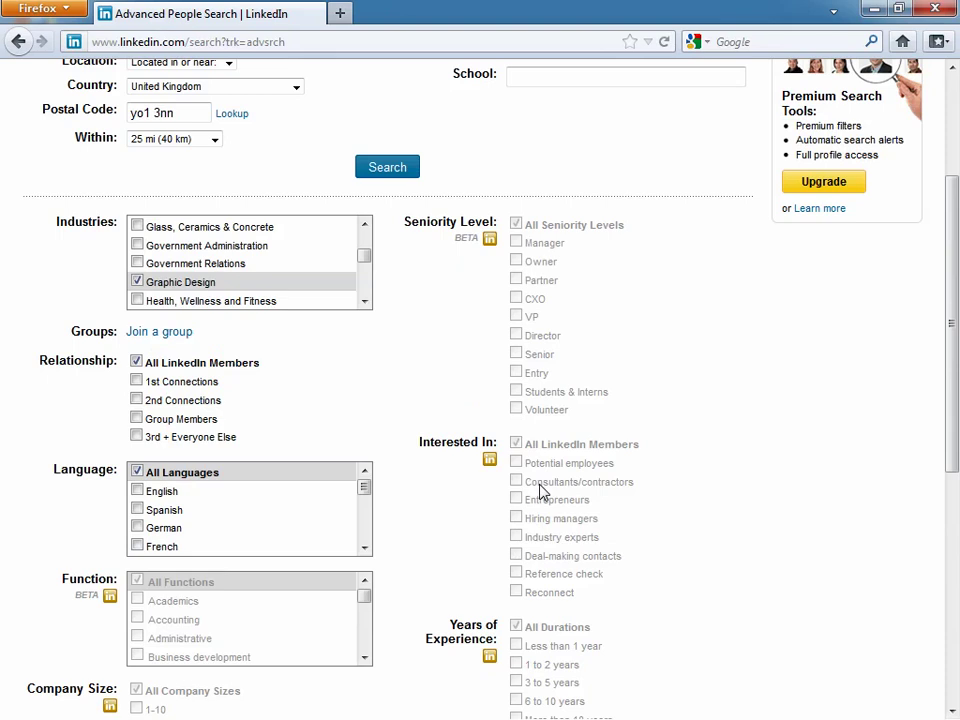
pyautogui.scroll(-4, 567, 494)
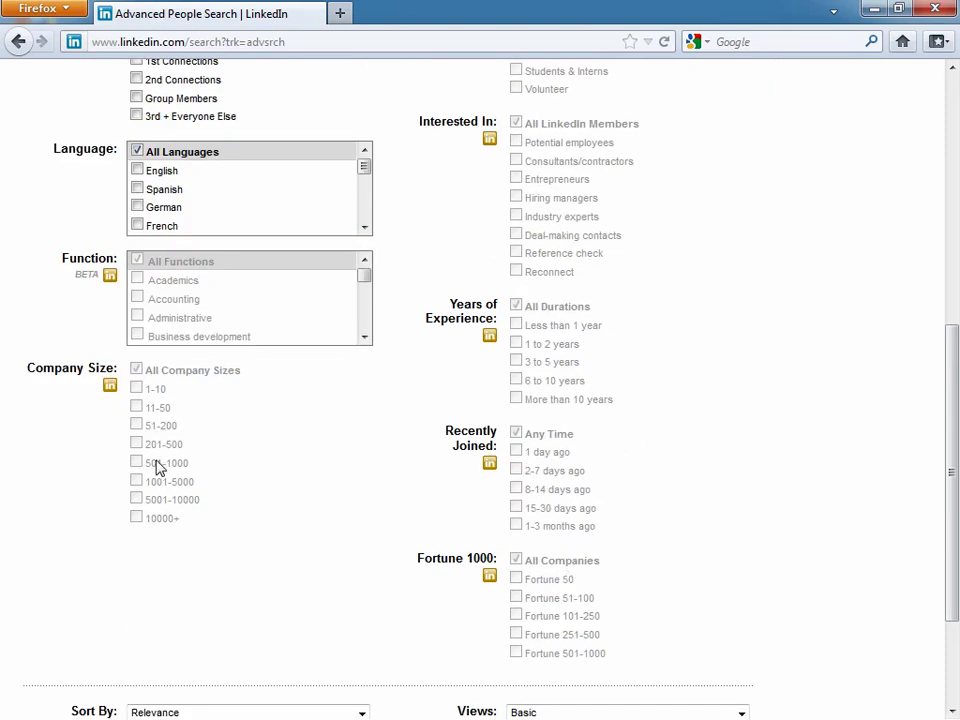
pyautogui.scroll(8, 157, 467)
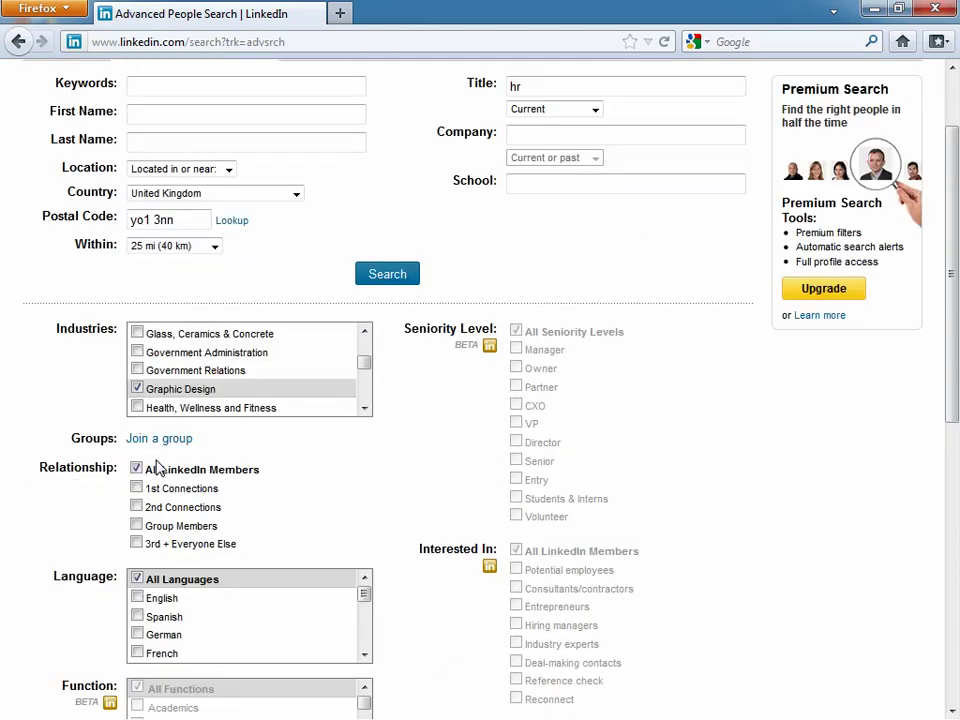
pyautogui.scroll(2, 157, 467)
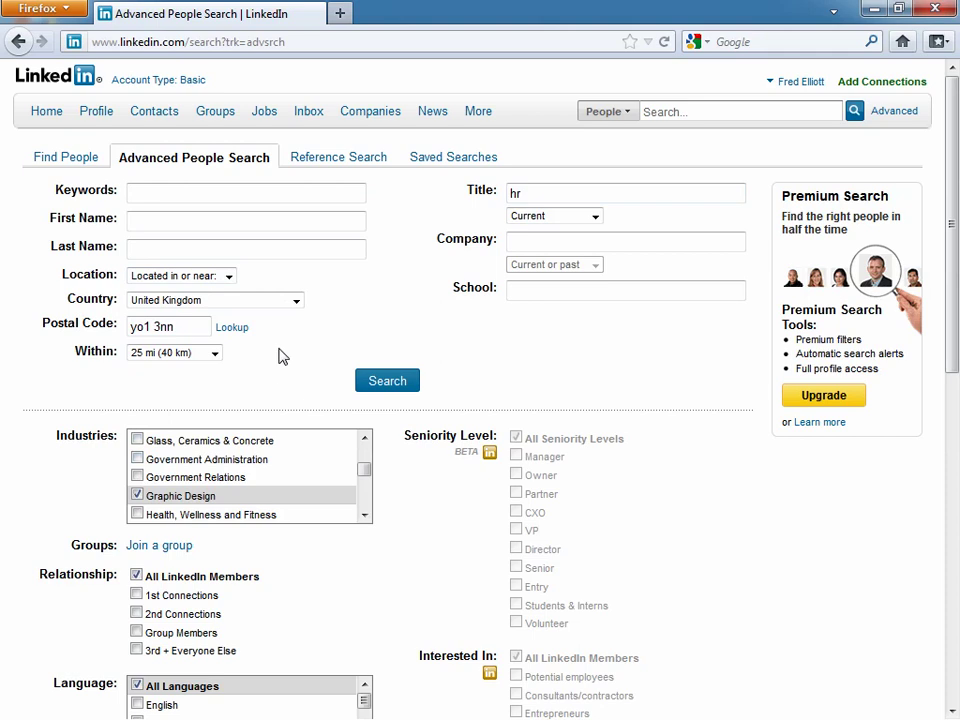
# Check the selected industries and run the advanced people search.
pyautogui.scroll(-2, 280, 357)
pyautogui.click(364, 409)
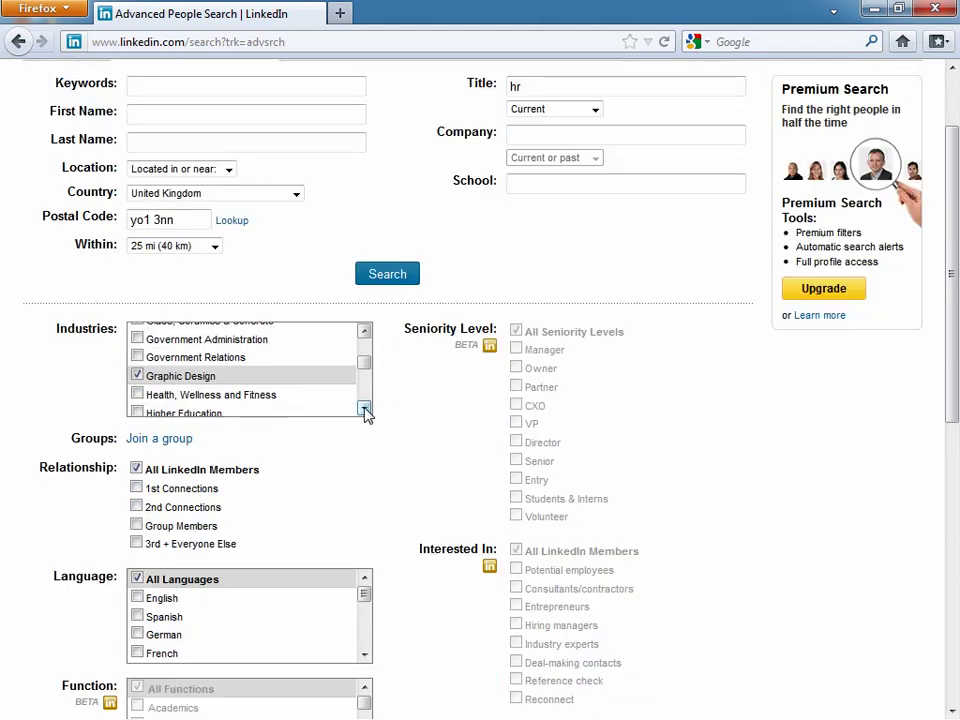
pyautogui.click(364, 409)
pyautogui.click(364, 409)
pyautogui.click(364, 409)
pyautogui.click(364, 409)
pyautogui.scroll(-6, 366, 370)
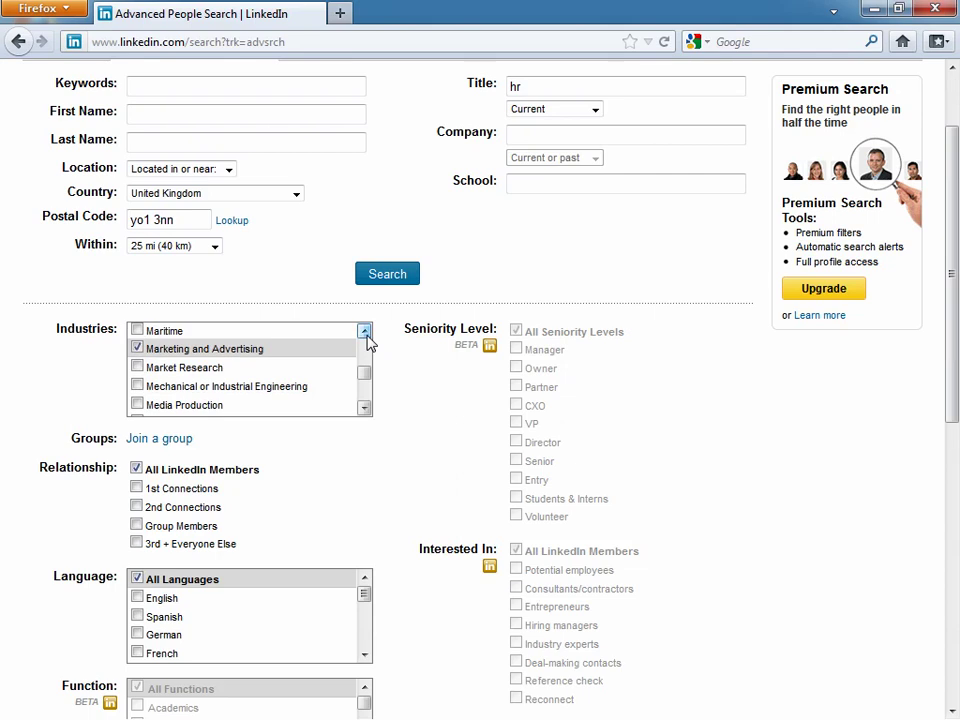
pyautogui.click(405, 280)
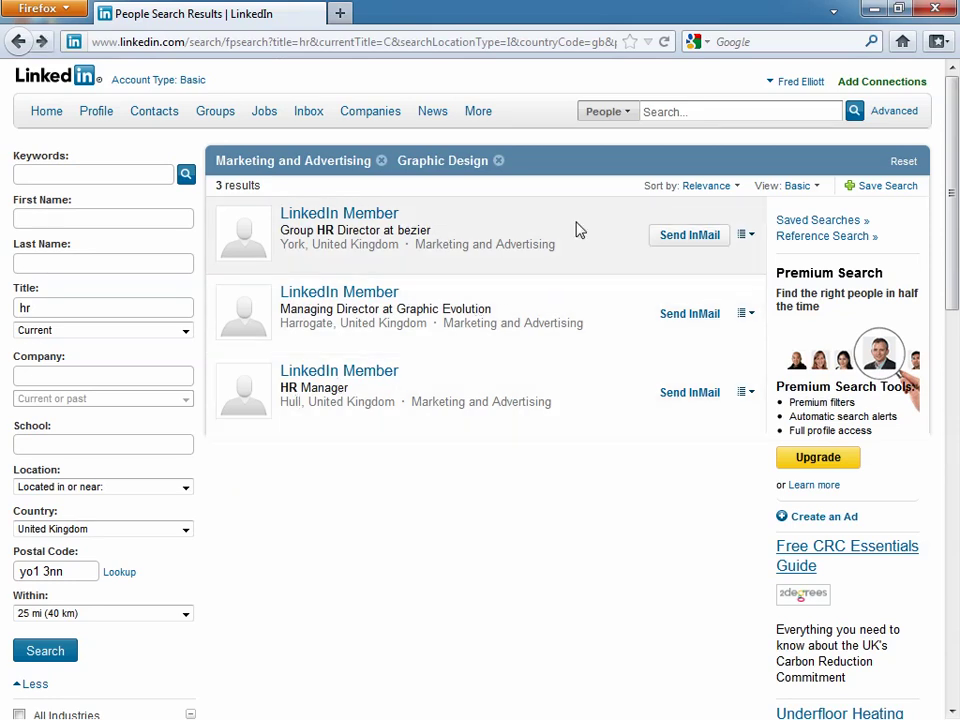
# Try to send an InMail to the Group HR Director at bezier and return to the search results.
pyautogui.click(679, 240)
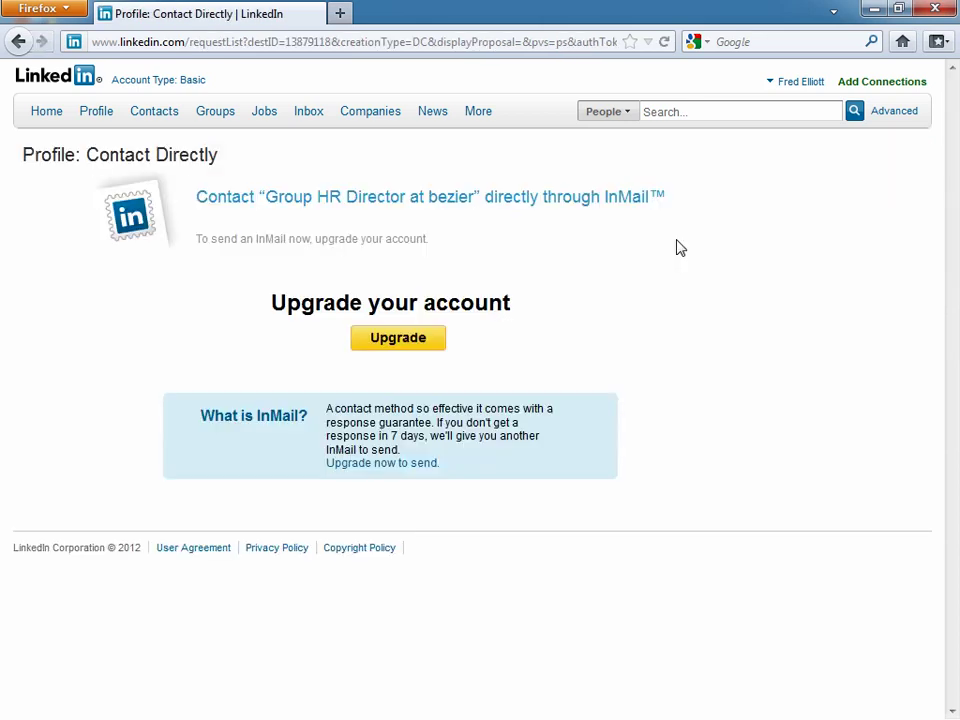
pyautogui.click(18, 41)
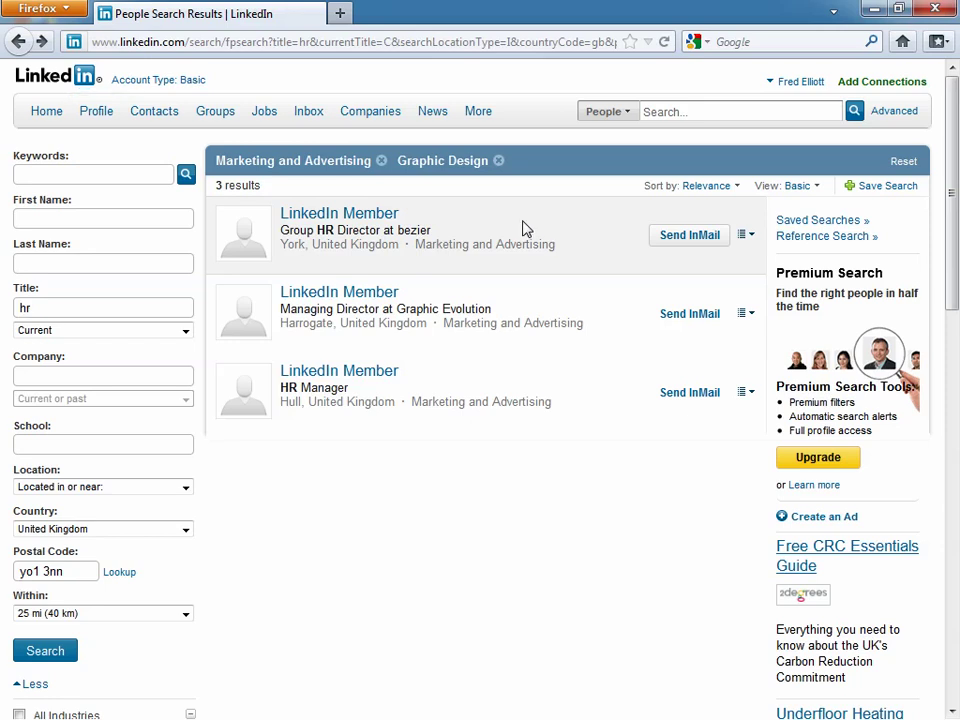
# Remove the Graphic Design and Marketing and Advertising filters from the results and browse the wider list of people.
pyautogui.click(499, 162)
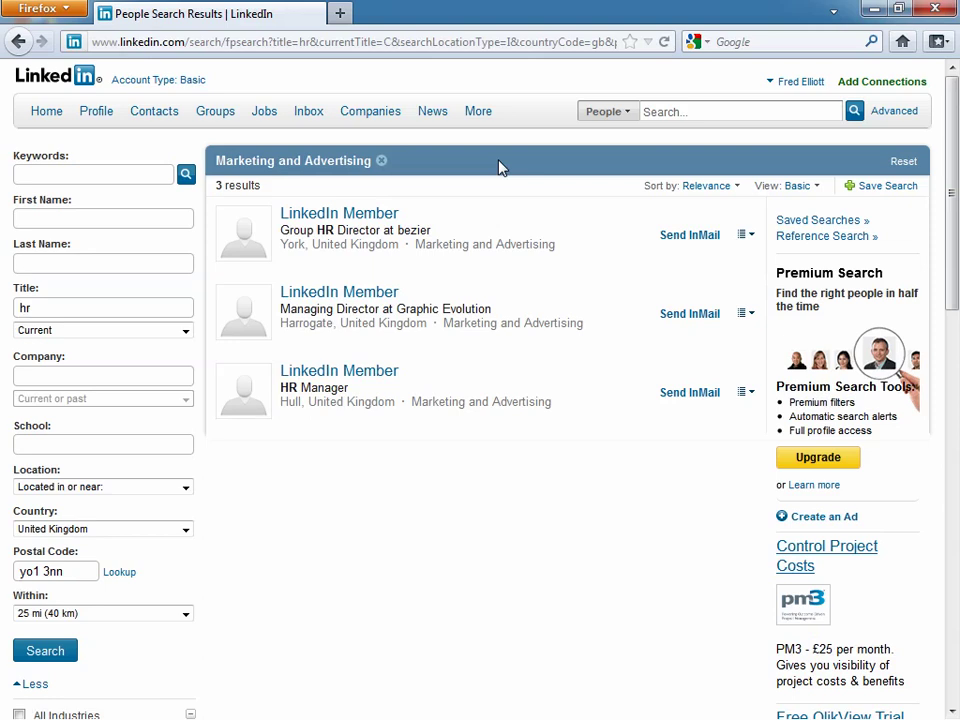
pyautogui.click(381, 162)
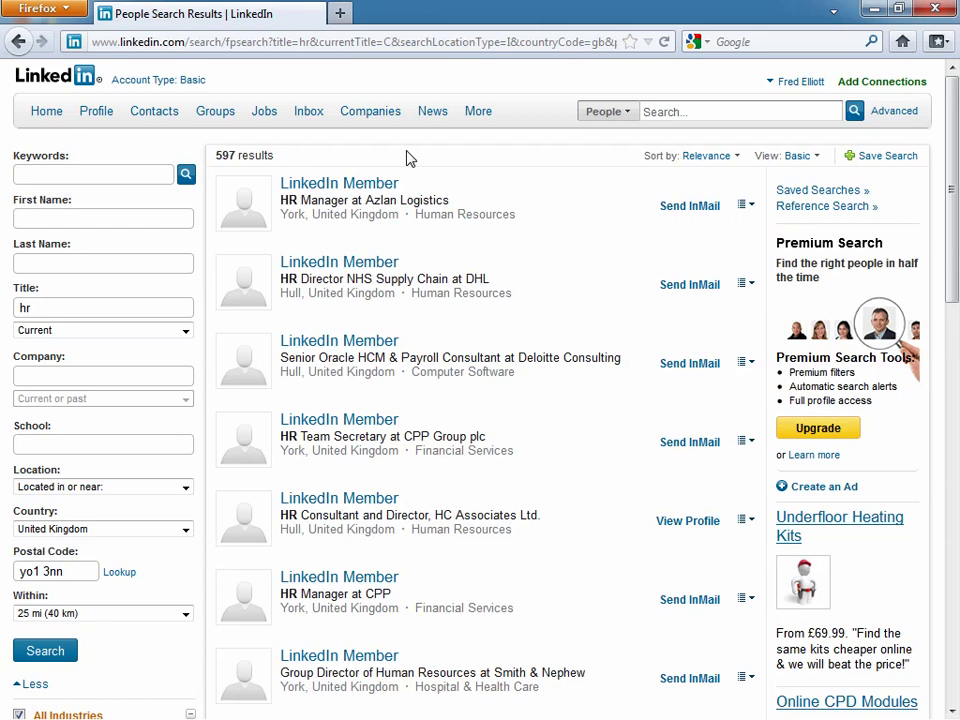
pyautogui.scroll(-4, 520, 240)
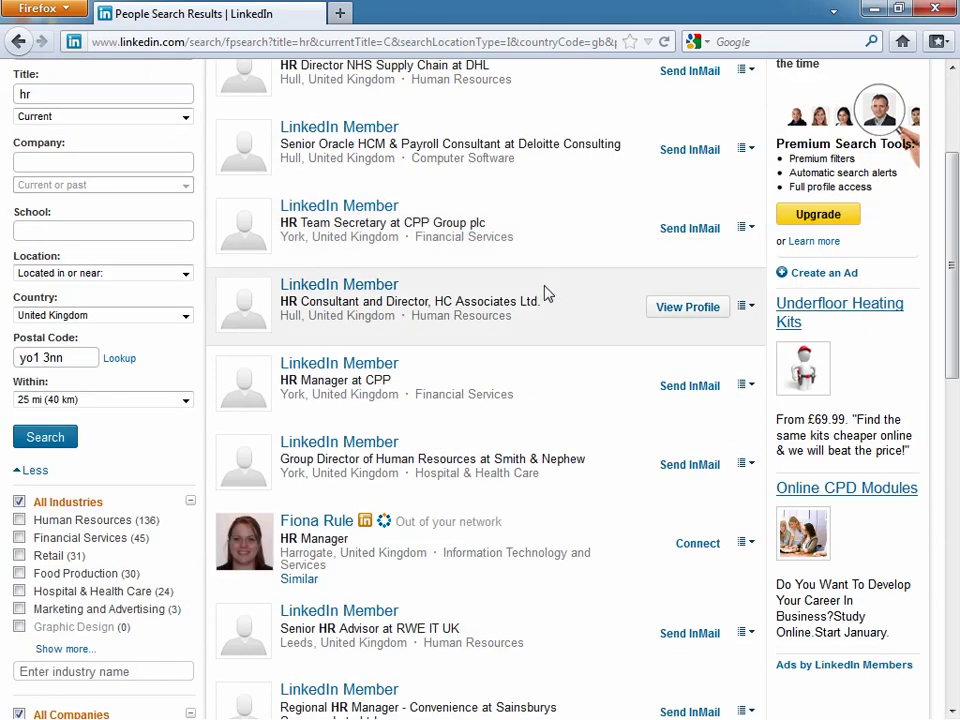
pyautogui.scroll(-2, 548, 294)
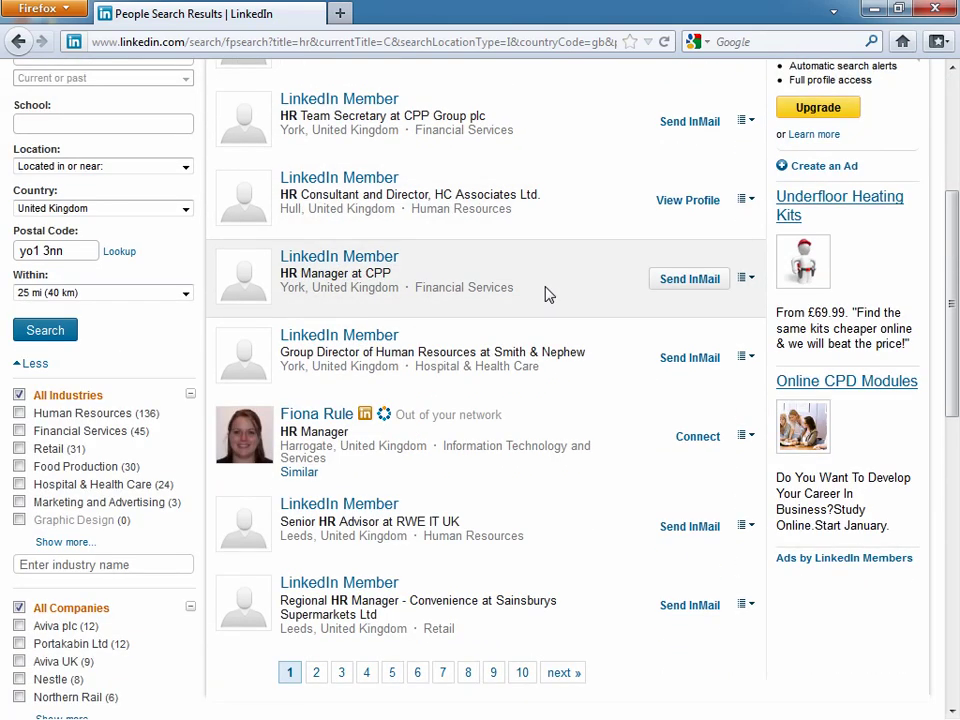
pyautogui.scroll(2, 548, 294)
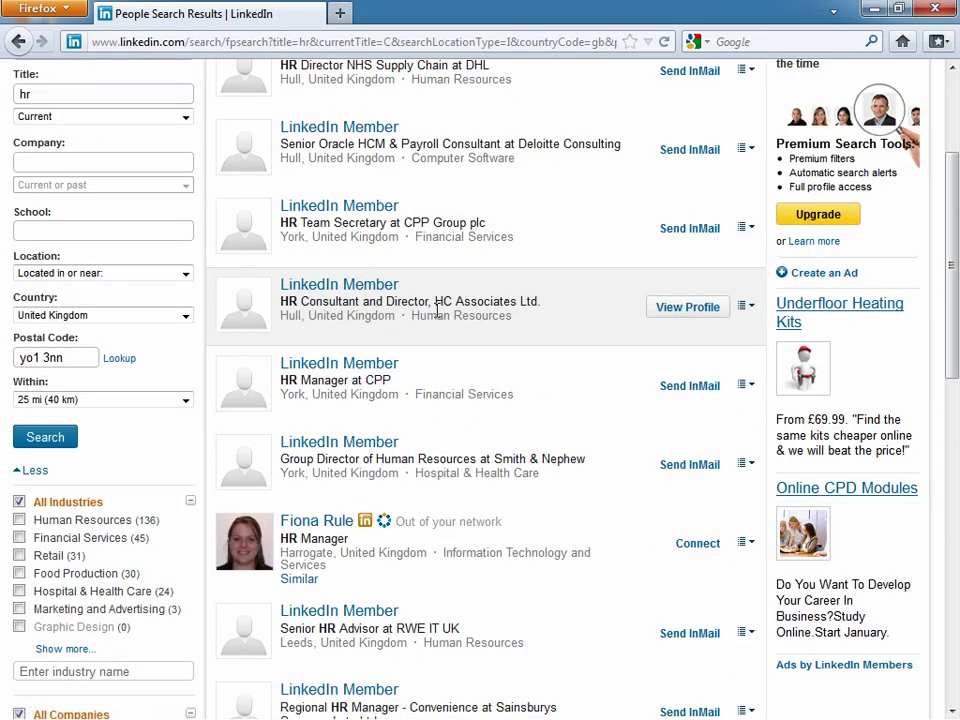
# Open a connection invitation for the HR Manager in Harrogate and check the company choices offered for the Colleague relationship.
pyautogui.scroll(-2, 520, 325)
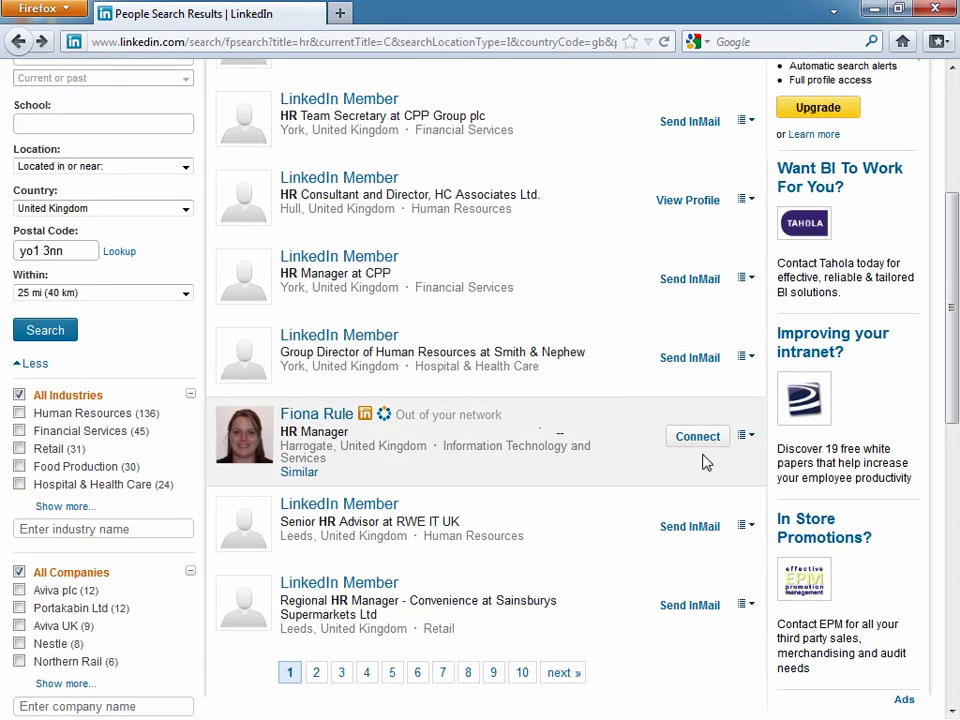
pyautogui.click(705, 440)
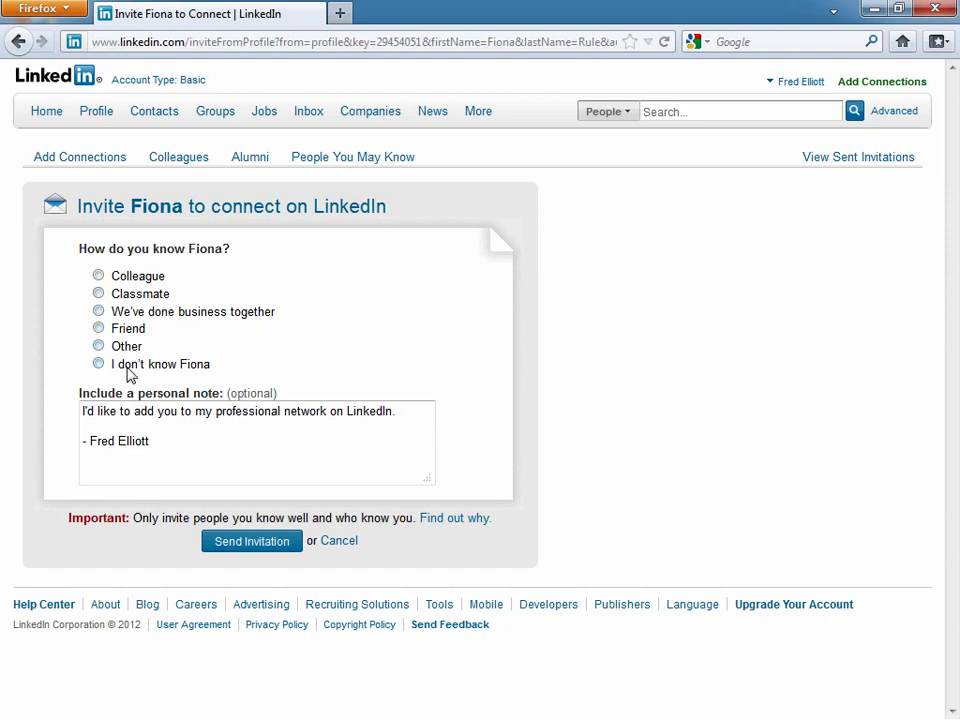
pyautogui.click(98, 329)
pyautogui.click(266, 542)
pyautogui.click(98, 275)
pyautogui.click(120, 297)
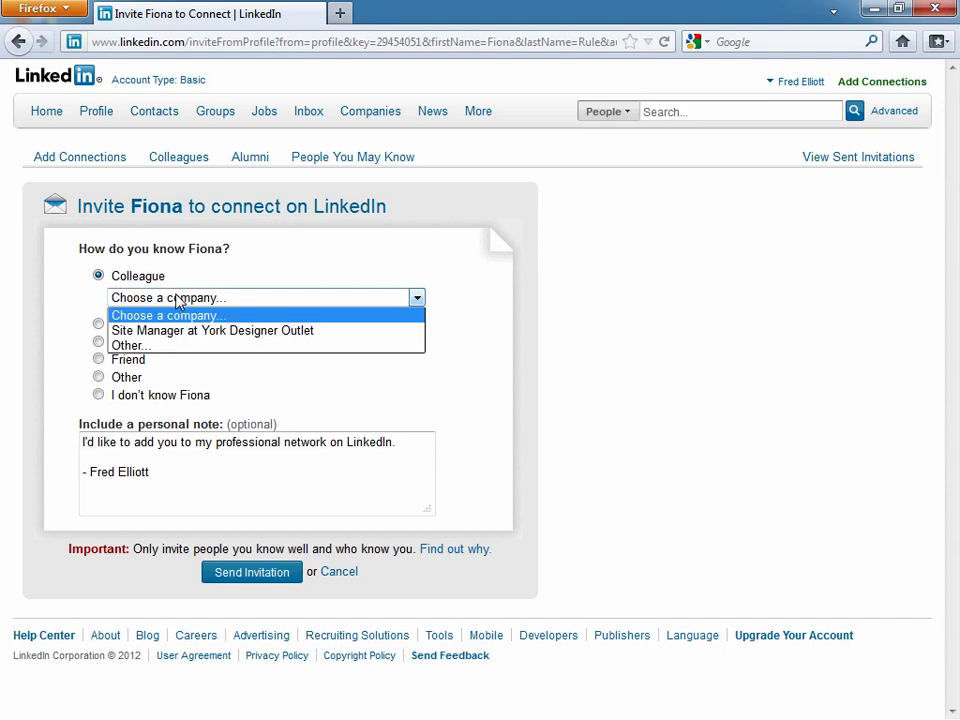
pyautogui.click(122, 298)
# Check the school choices for Classmate and the company choices for We've done business together in the invitation.
pyautogui.click(98, 324)
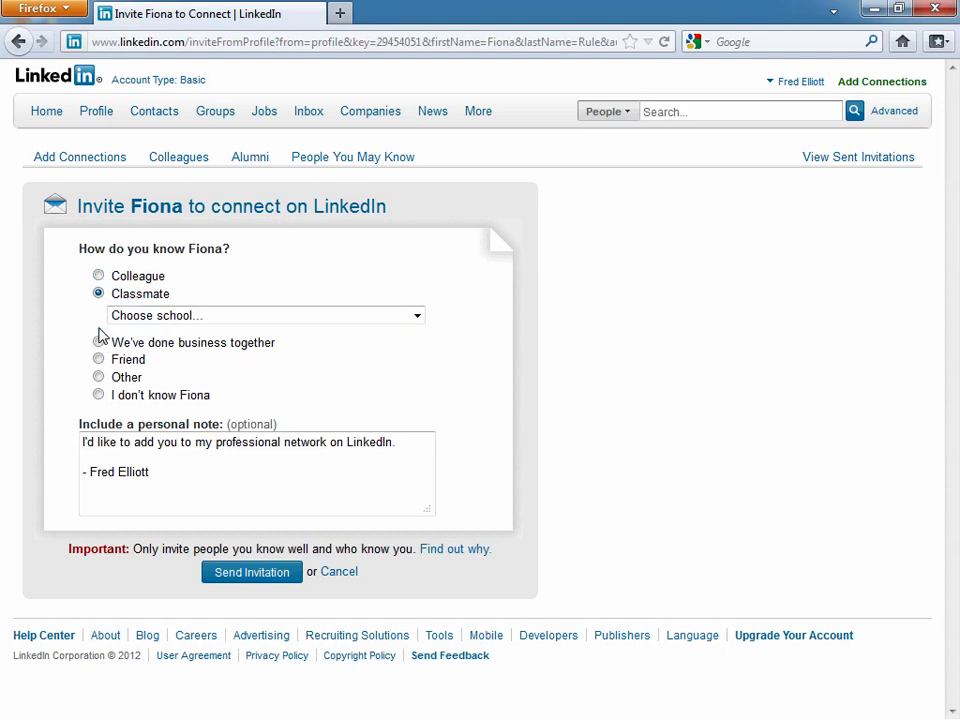
pyautogui.click(157, 316)
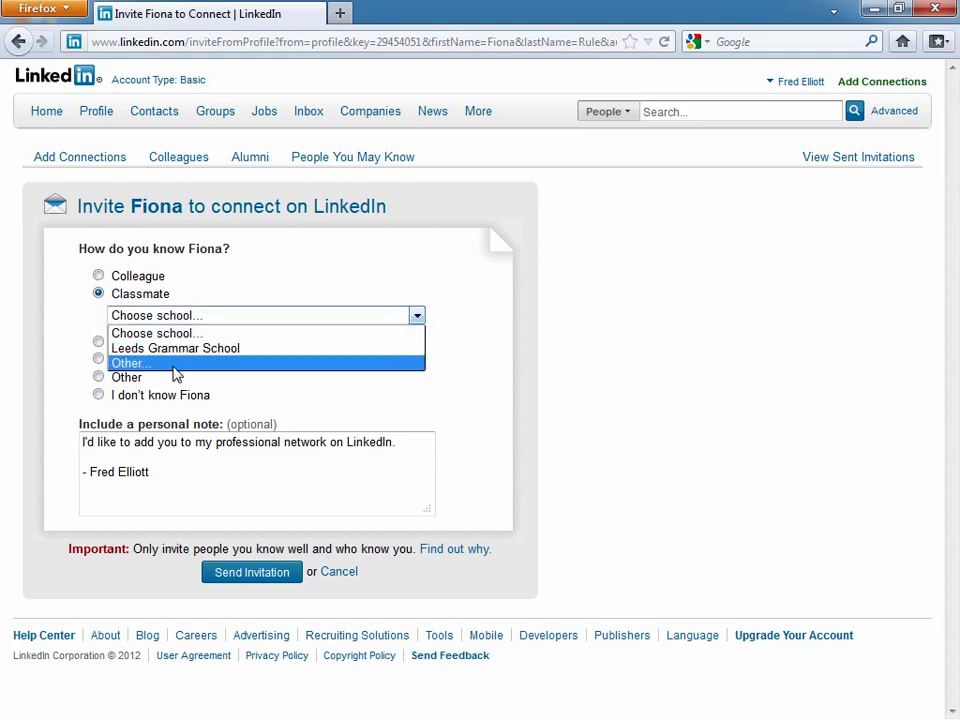
pyautogui.click(118, 333)
pyautogui.click(152, 340)
pyautogui.click(154, 333)
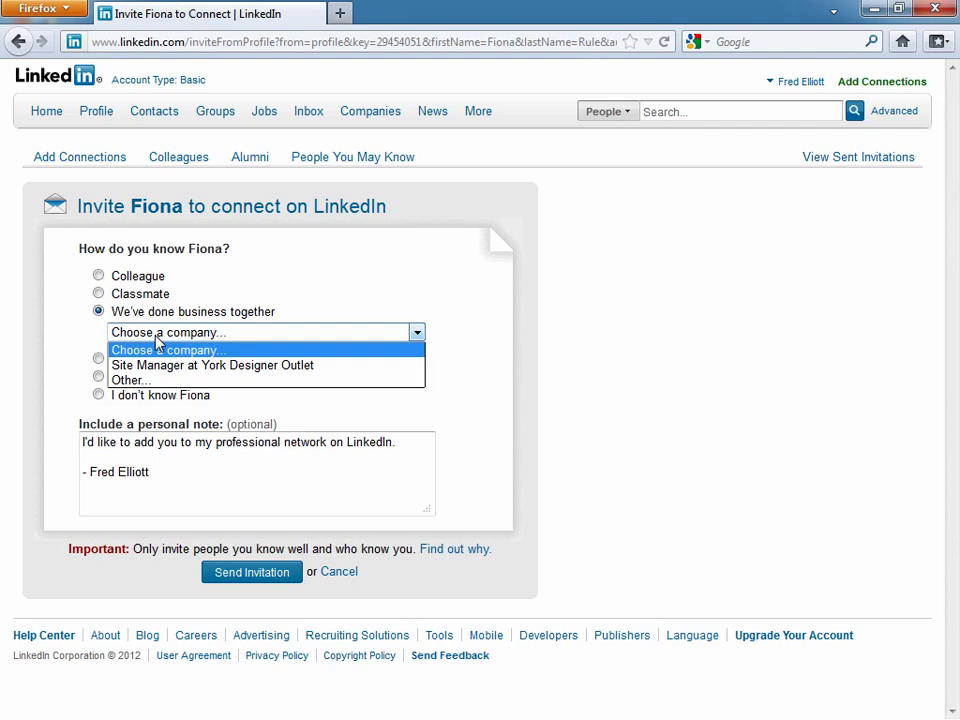
# Set the relationship to Friend, send the invitation with the default personal note and return to the people search results.
pyautogui.click(98, 358)
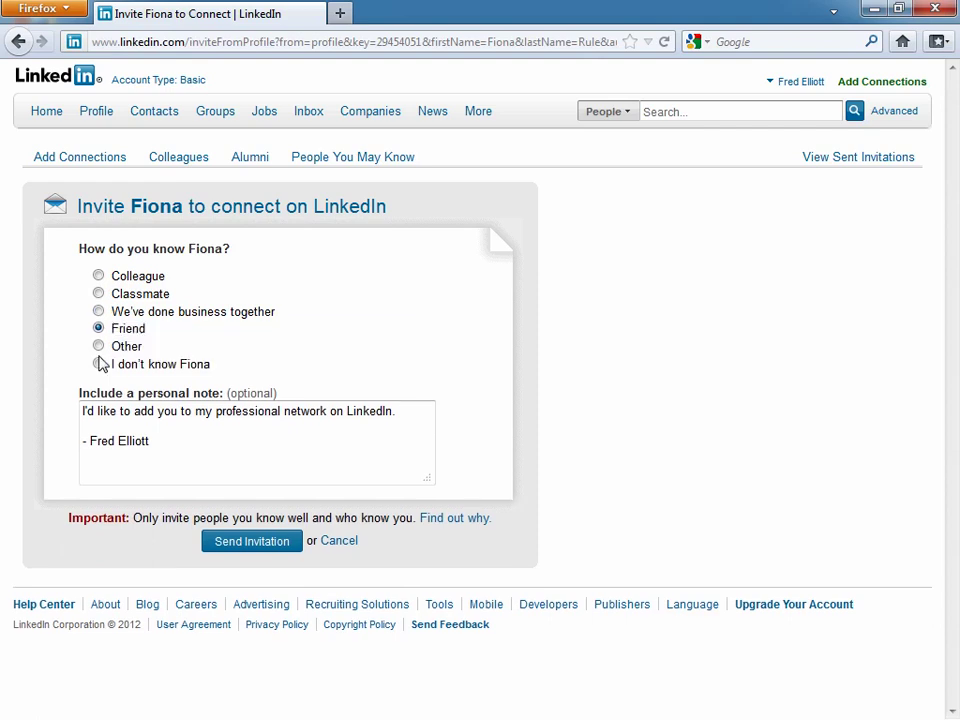
pyautogui.click(152, 446)
pyautogui.click(262, 548)
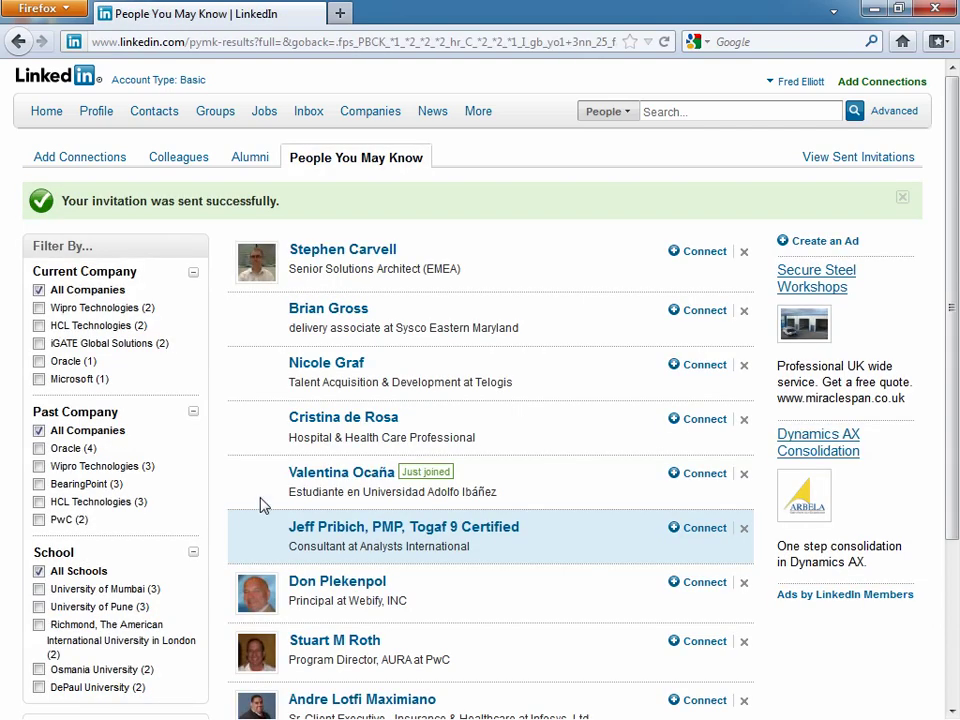
pyautogui.click(19, 43)
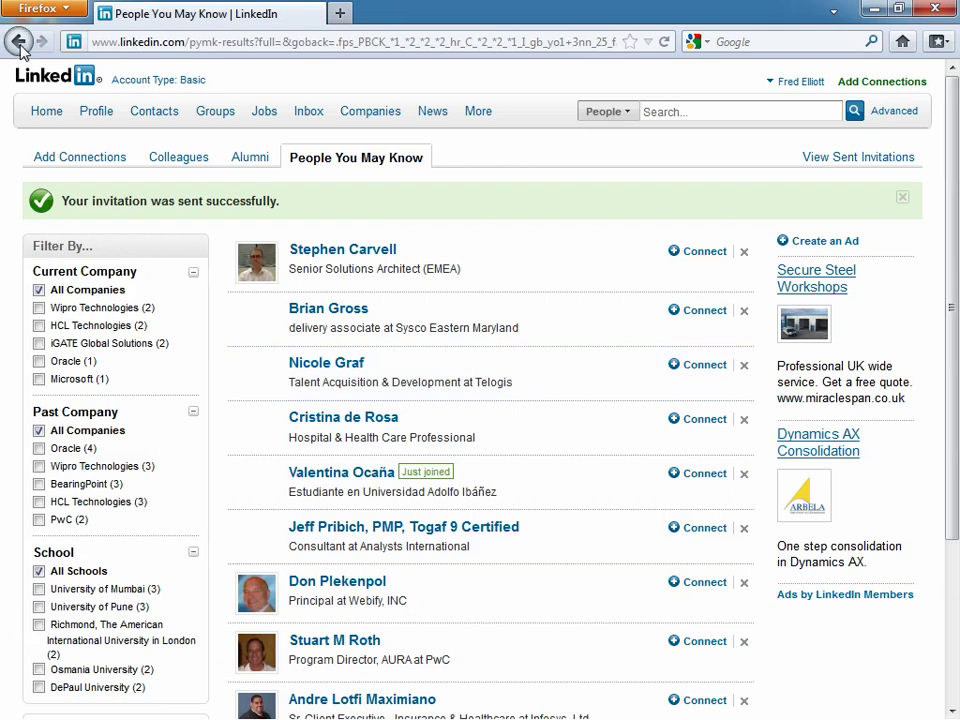
pyautogui.click(19, 43)
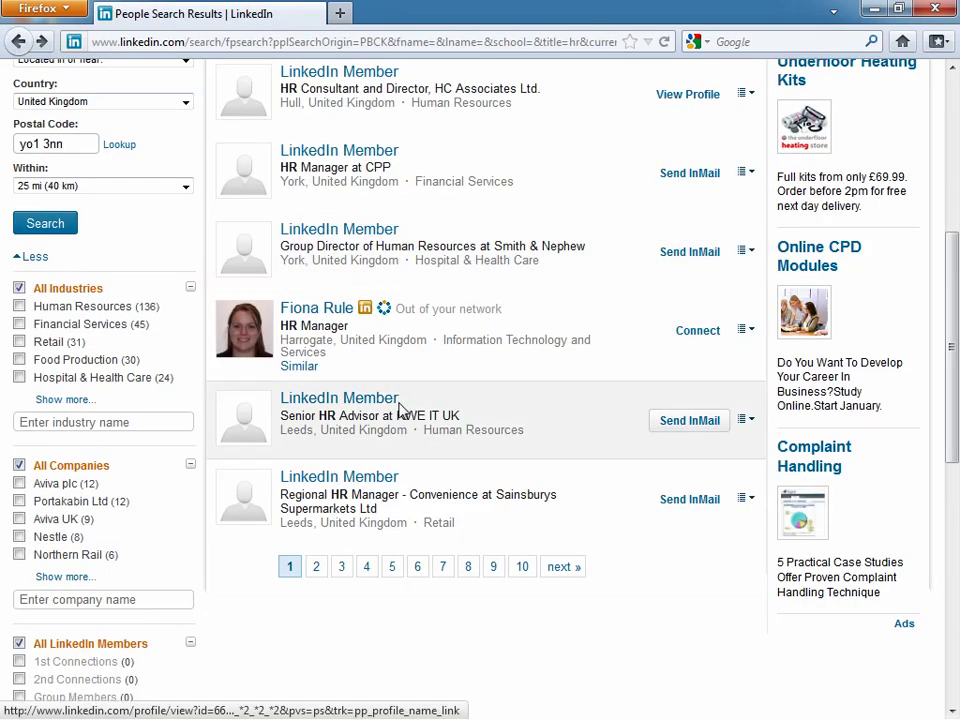
# Expand the industry filter list and narrow the people search results to the Human Resources industry.
pyautogui.scroll(2, 408, 566)
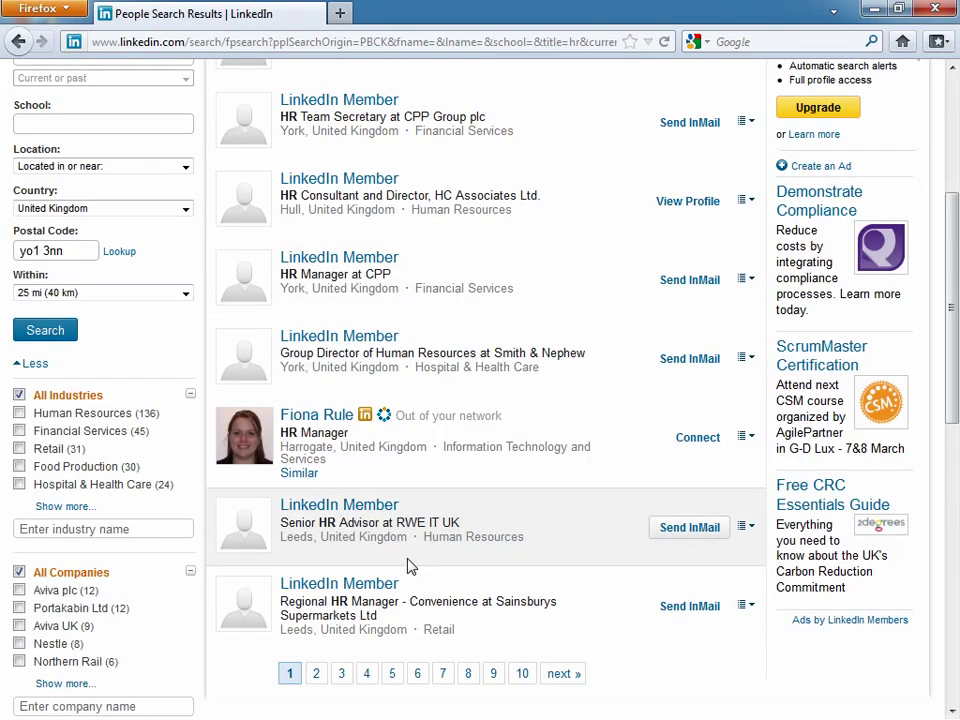
pyautogui.scroll(6, 408, 566)
pyautogui.scroll(-2, 408, 566)
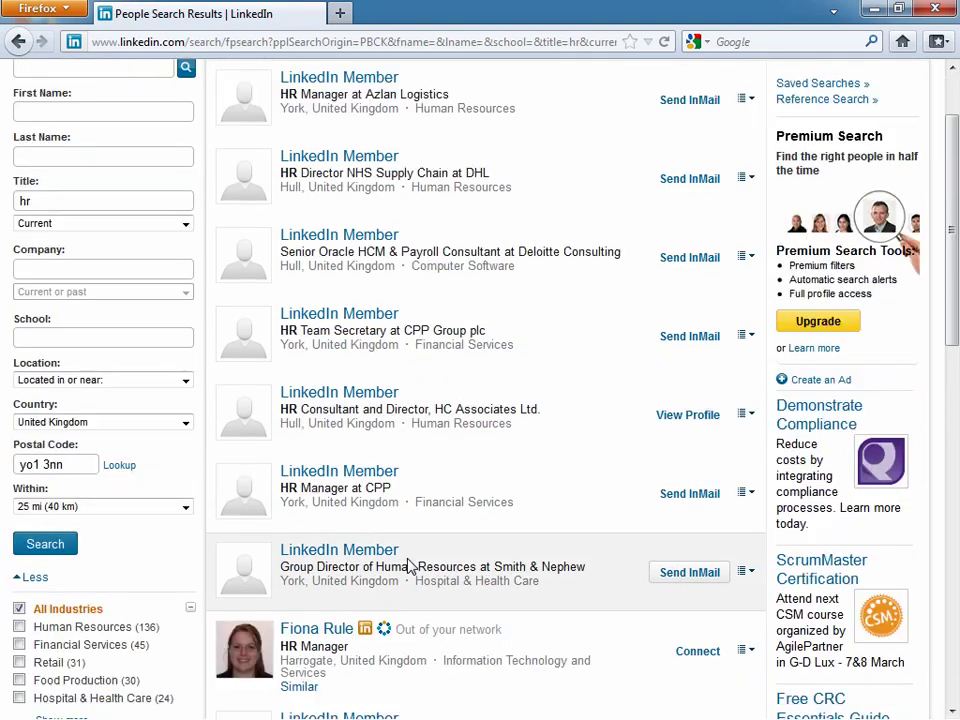
pyautogui.scroll(2, 408, 566)
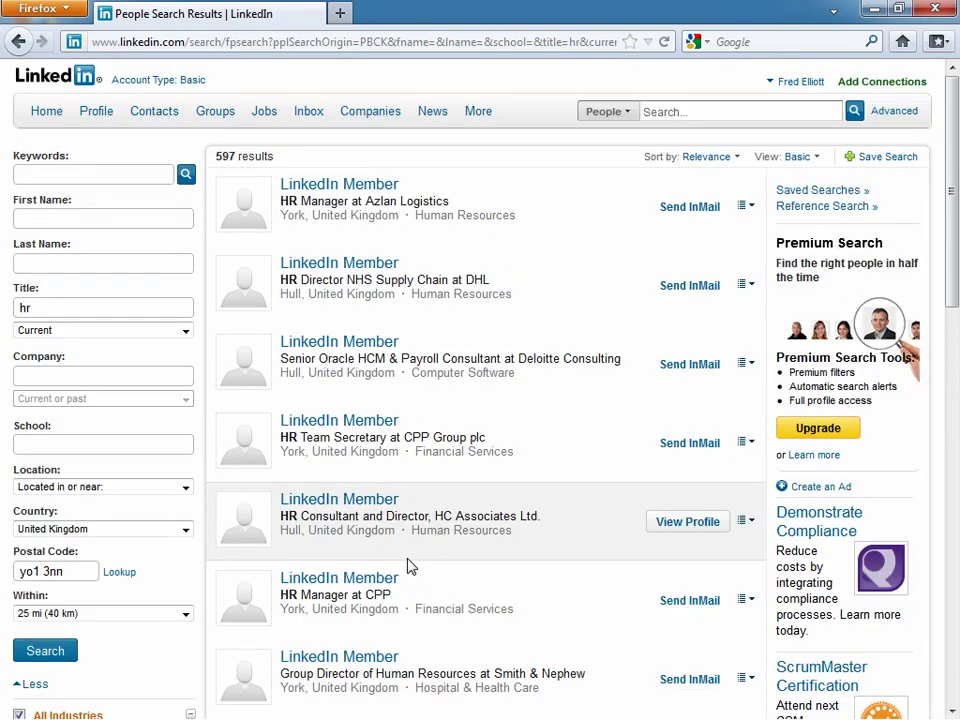
pyautogui.scroll(-5, 408, 566)
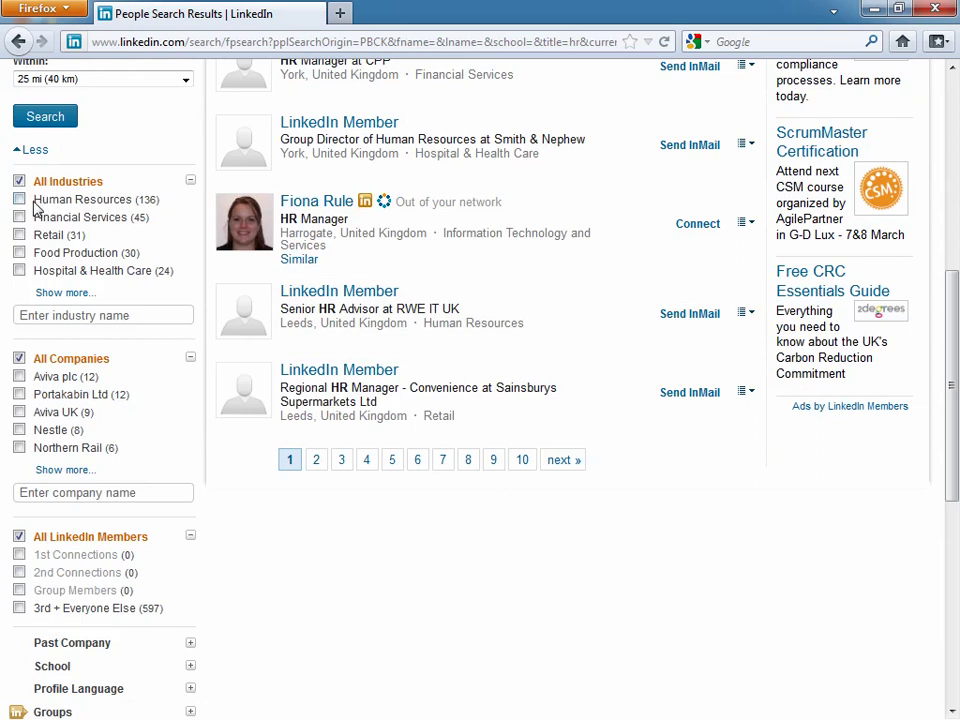
pyautogui.click(66, 294)
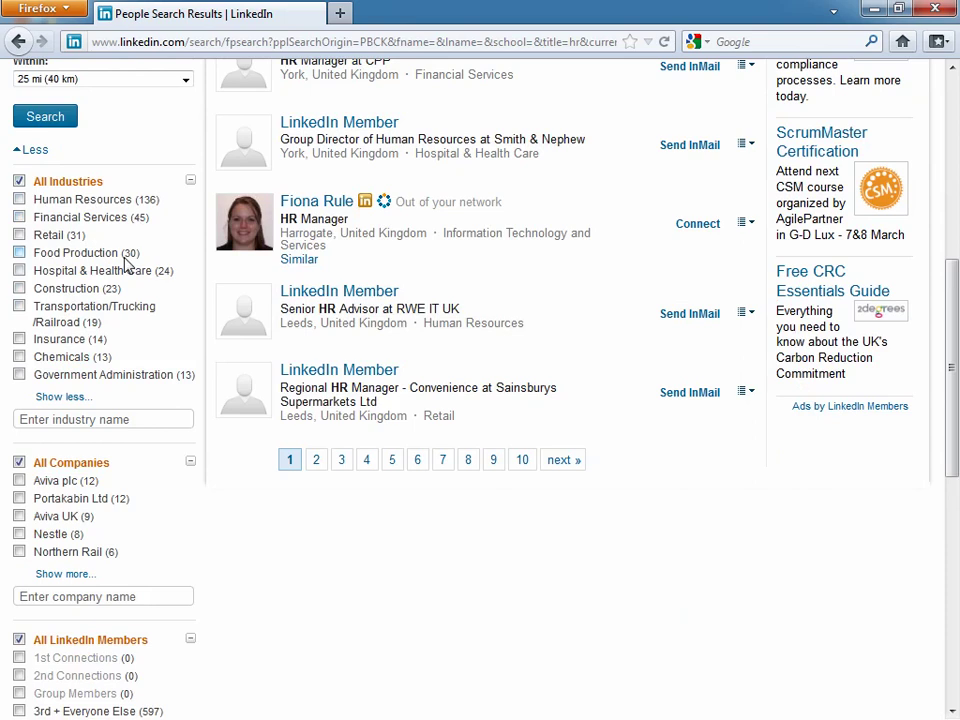
pyautogui.click(20, 200)
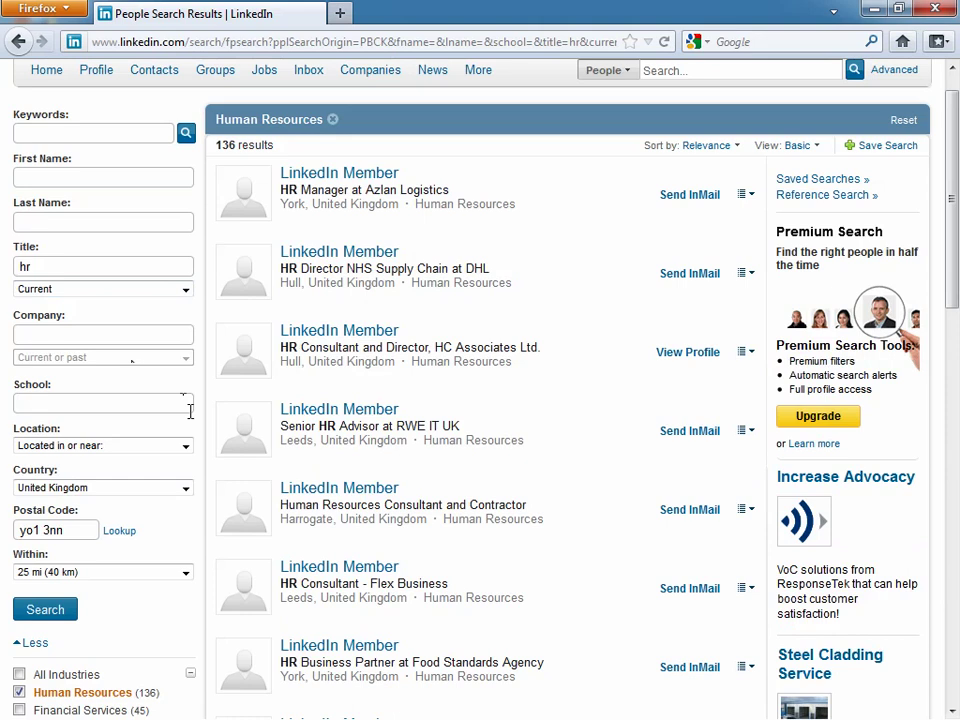
# Expand the company filter list and narrow the Human Resources results to people at hr180 Ltd.
pyautogui.scroll(-10, 167, 429)
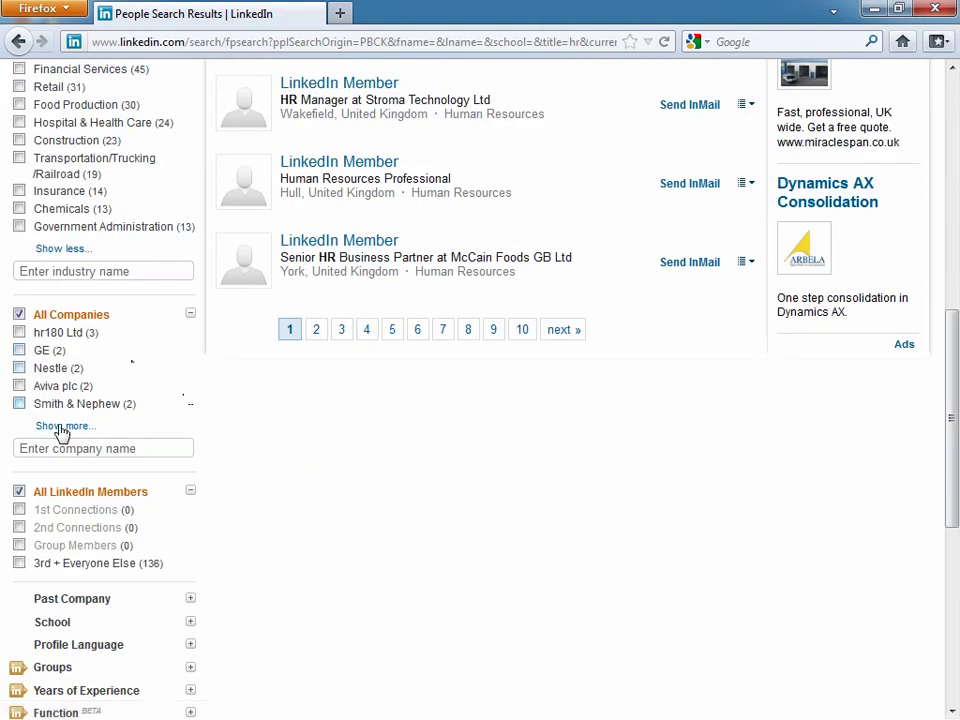
pyautogui.click(61, 428)
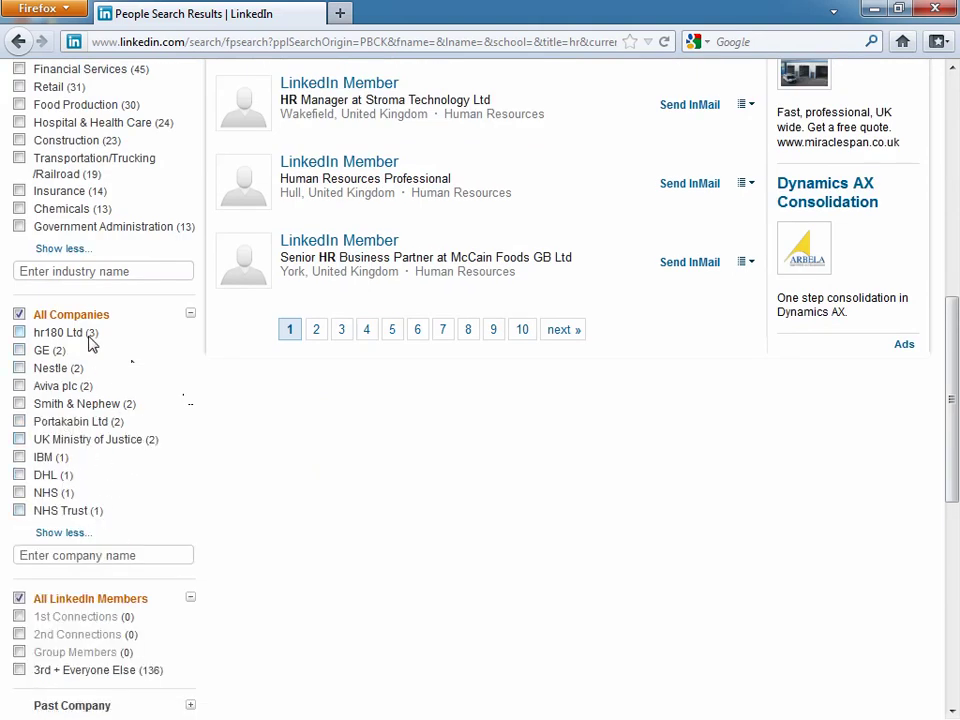
pyautogui.click(19, 332)
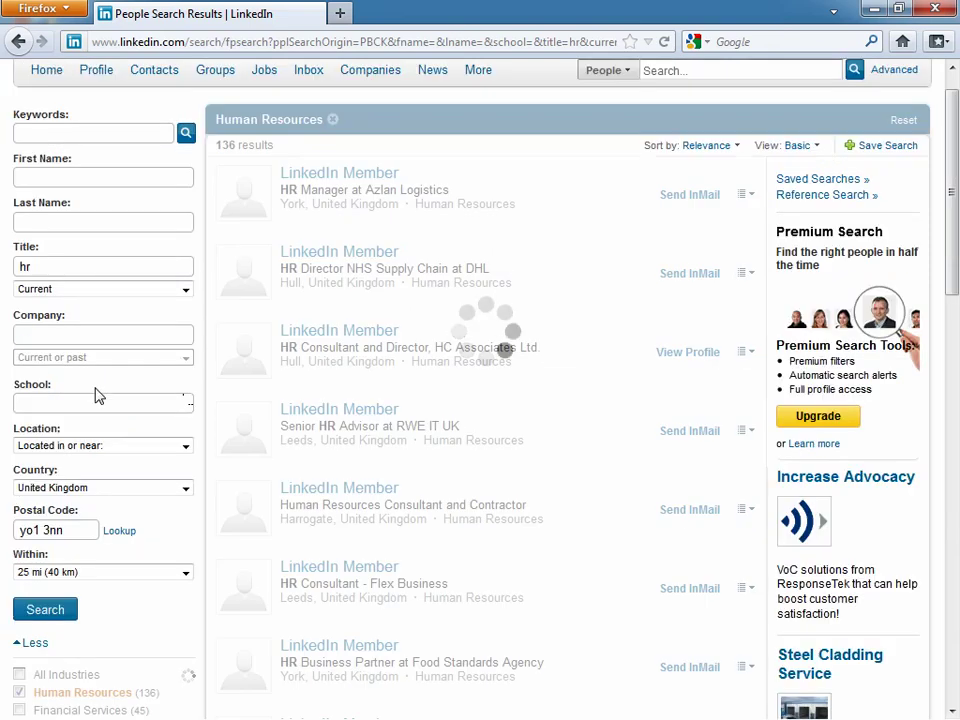
# Check the Groups and Years of Experience filters, hide the premium filters and return to the filtered results.
pyautogui.scroll(-10, 98, 396)
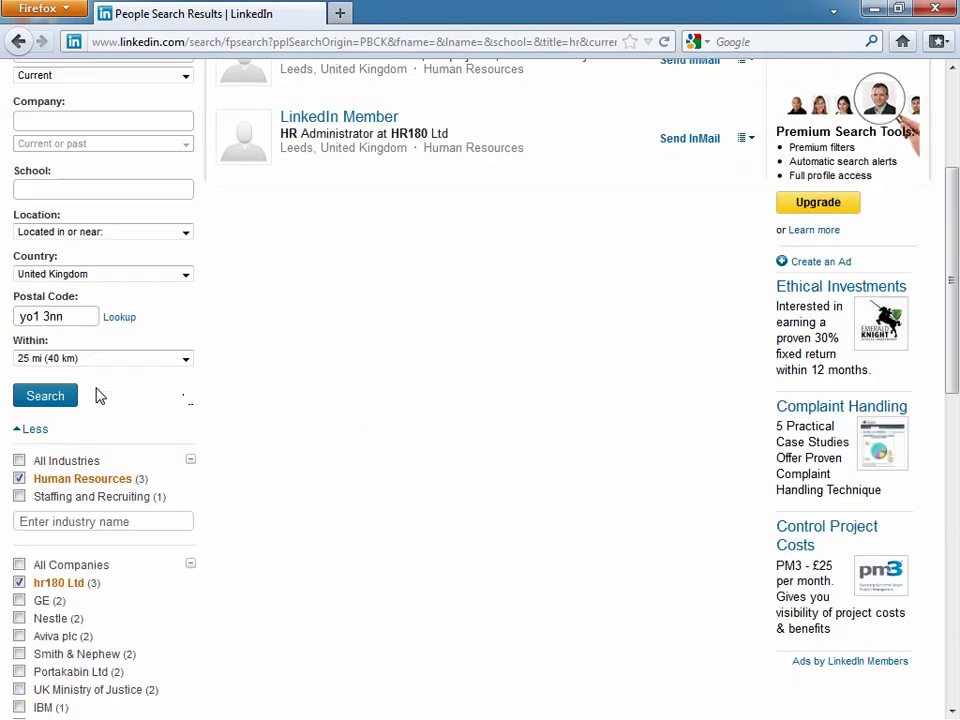
pyautogui.click(191, 285)
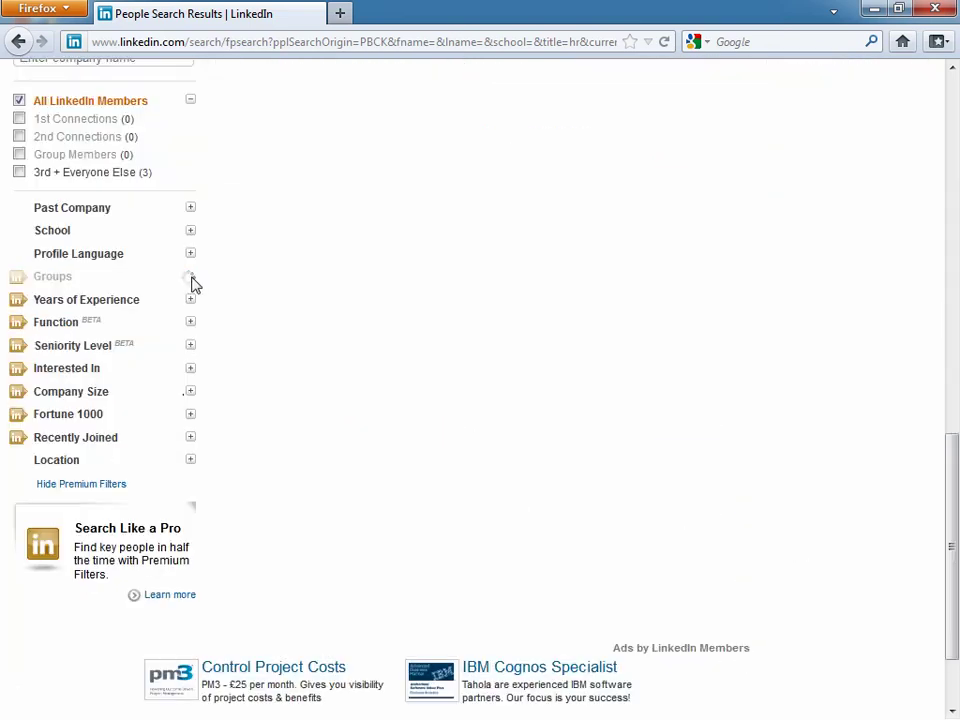
pyautogui.click(50, 306)
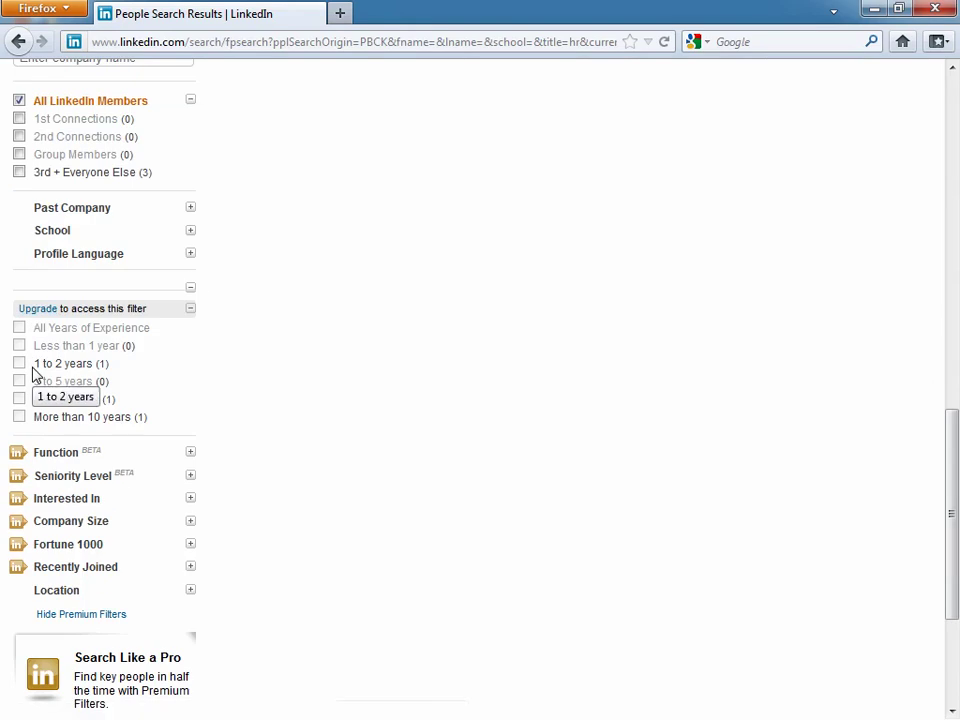
pyautogui.scroll(-1, 33, 373)
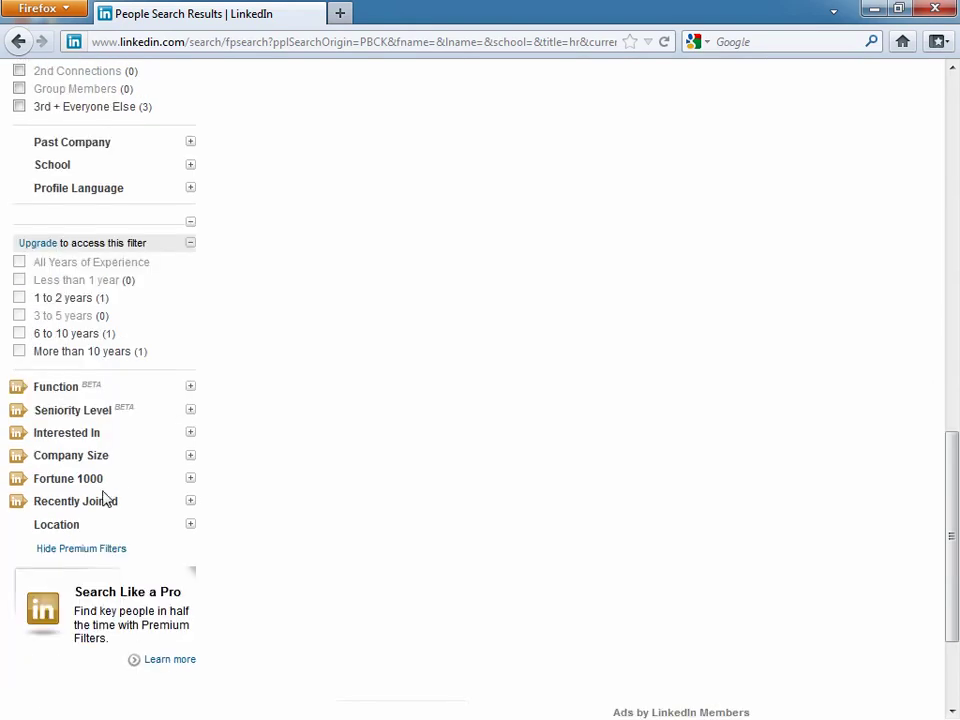
pyautogui.click(97, 549)
pyautogui.scroll(5, 89, 529)
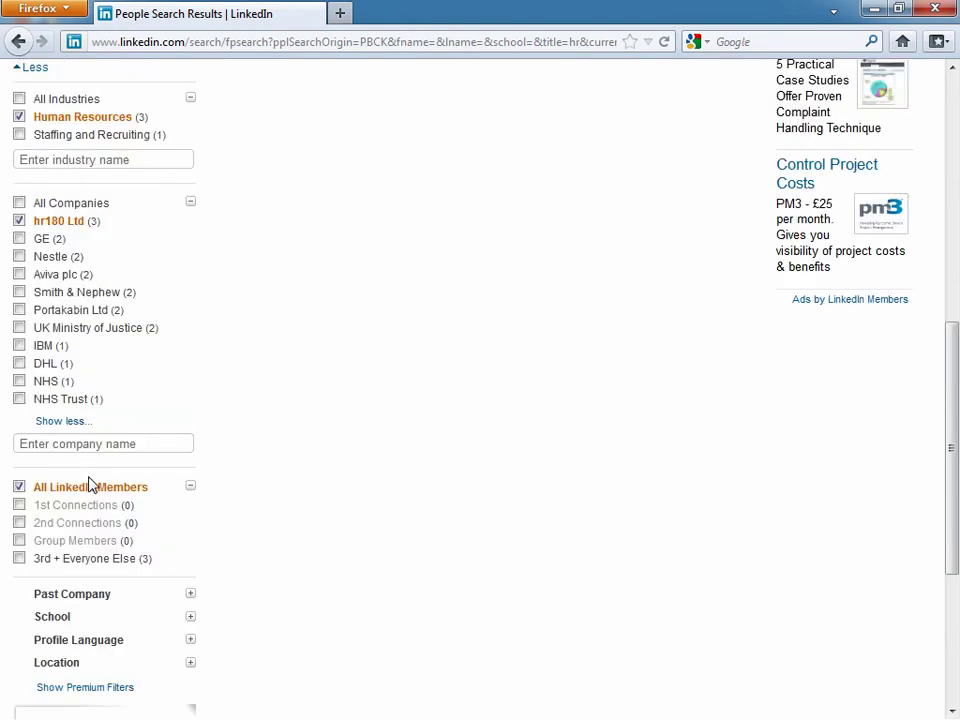
pyautogui.scroll(5, 90, 485)
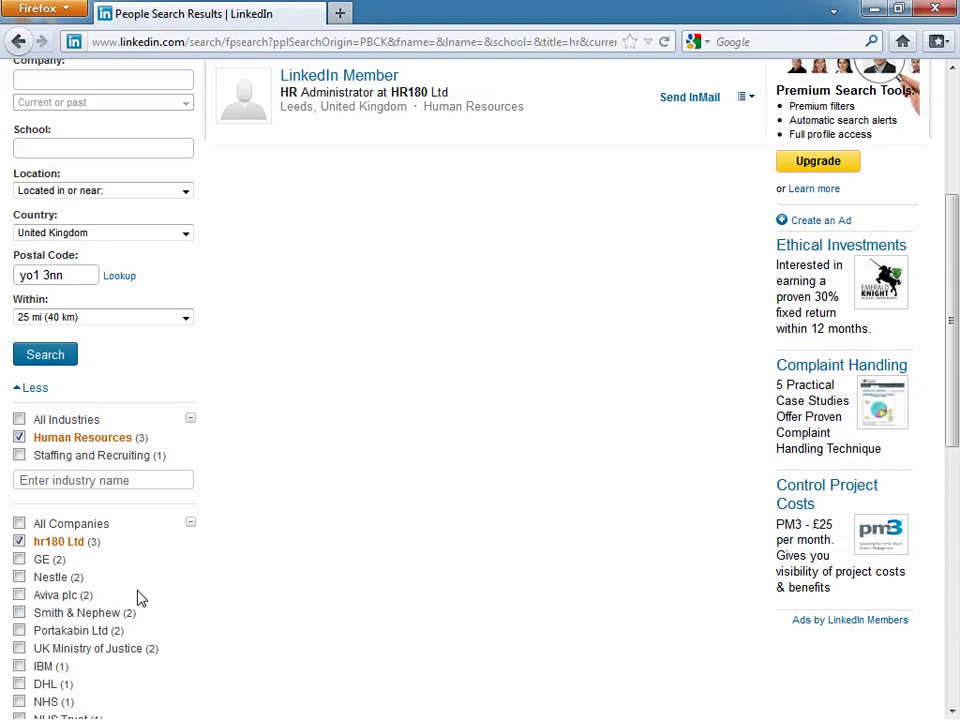
pyautogui.scroll(5, 140, 597)
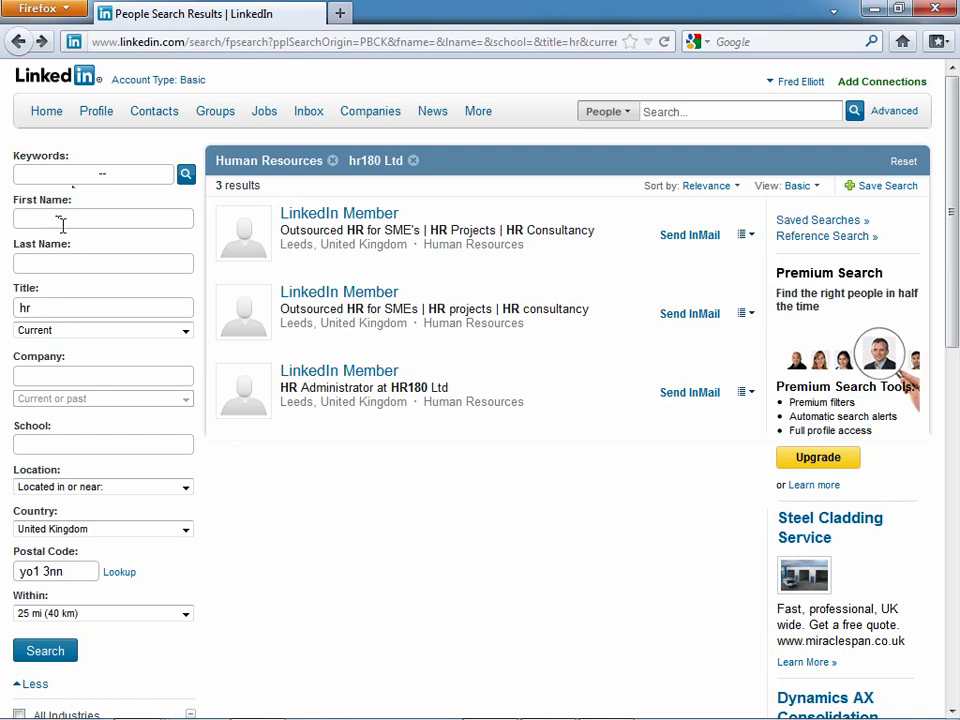
pyautogui.click(92, 377)
pyautogui.scroll(-2, 120, 416)
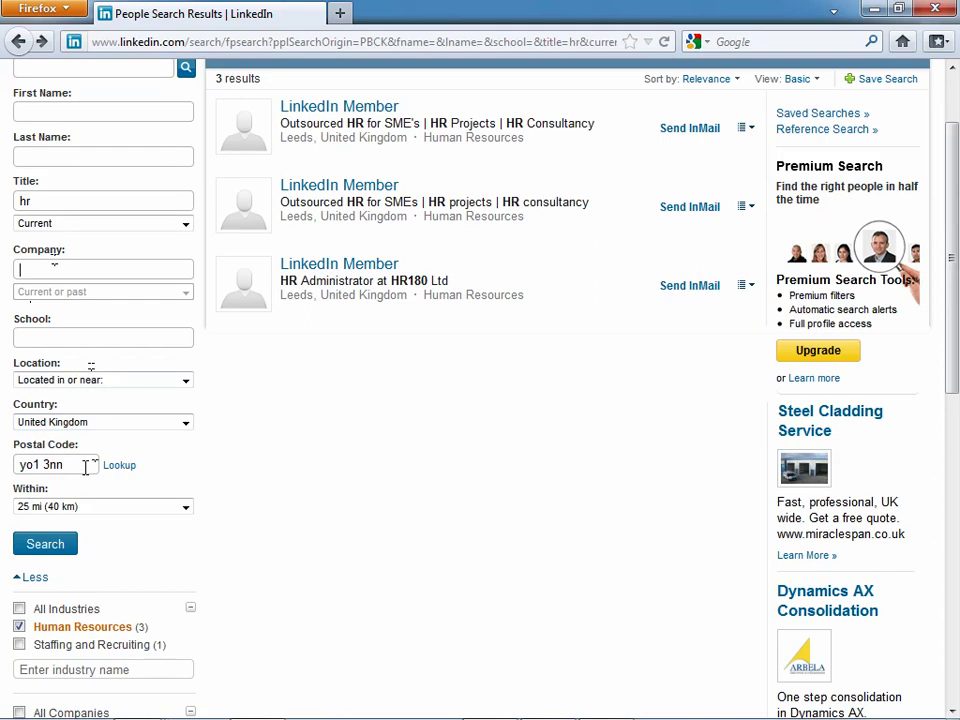
pyautogui.scroll(2, 88, 470)
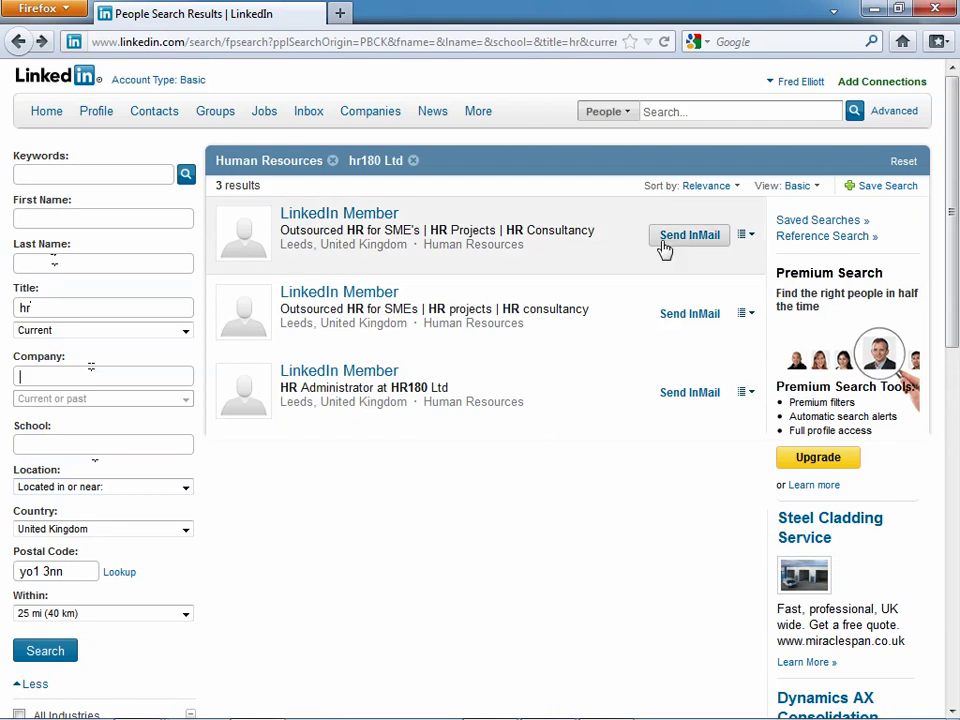
# Go to Add Connections, import contacts from the email account and send connection invitations to all of them.
pyautogui.click(885, 88)
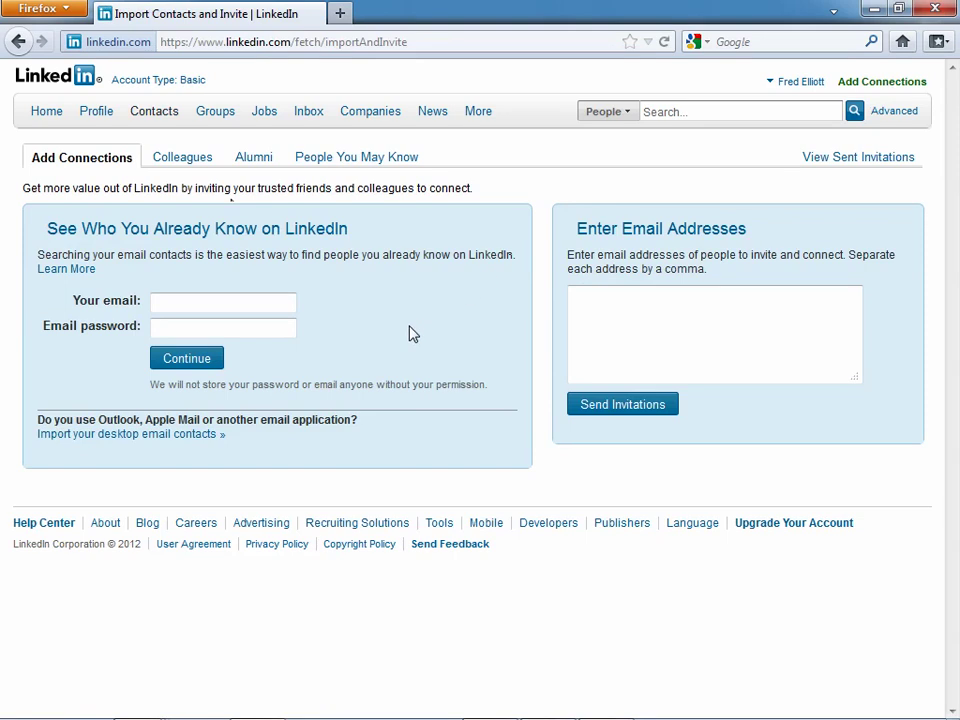
pyautogui.click(171, 300)
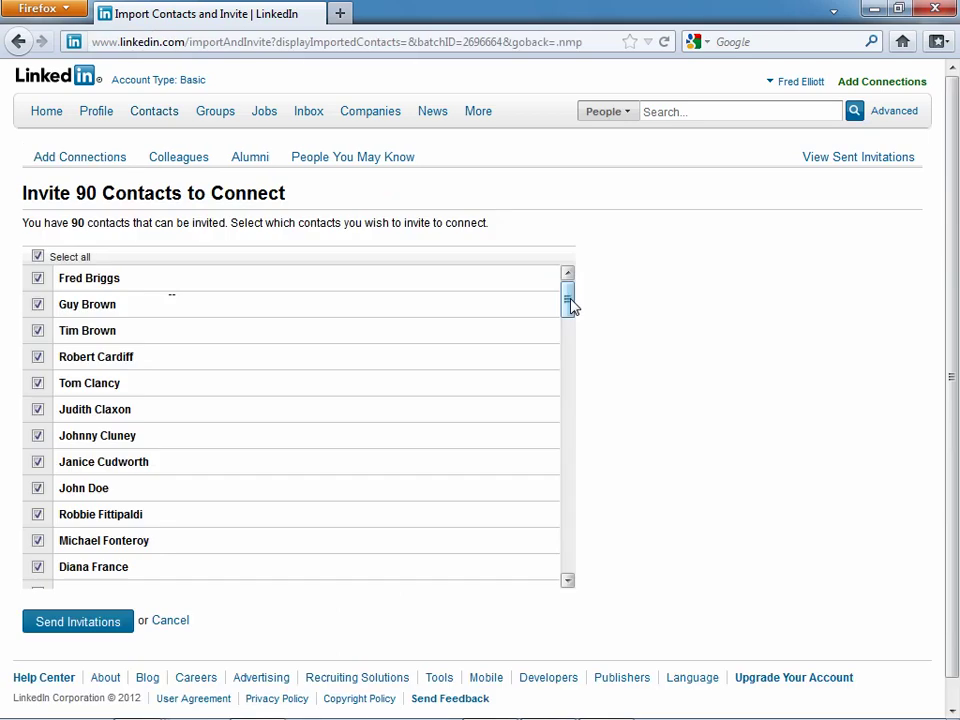
pyautogui.moveTo(570, 306); pyautogui.dragTo(575, 567)
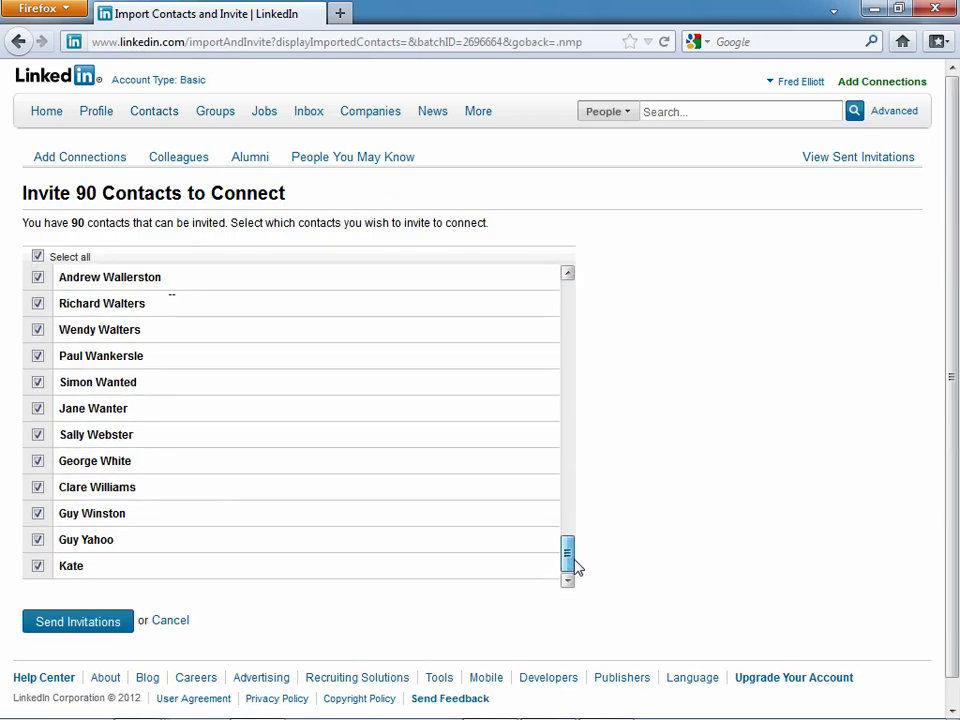
pyautogui.click(75, 628)
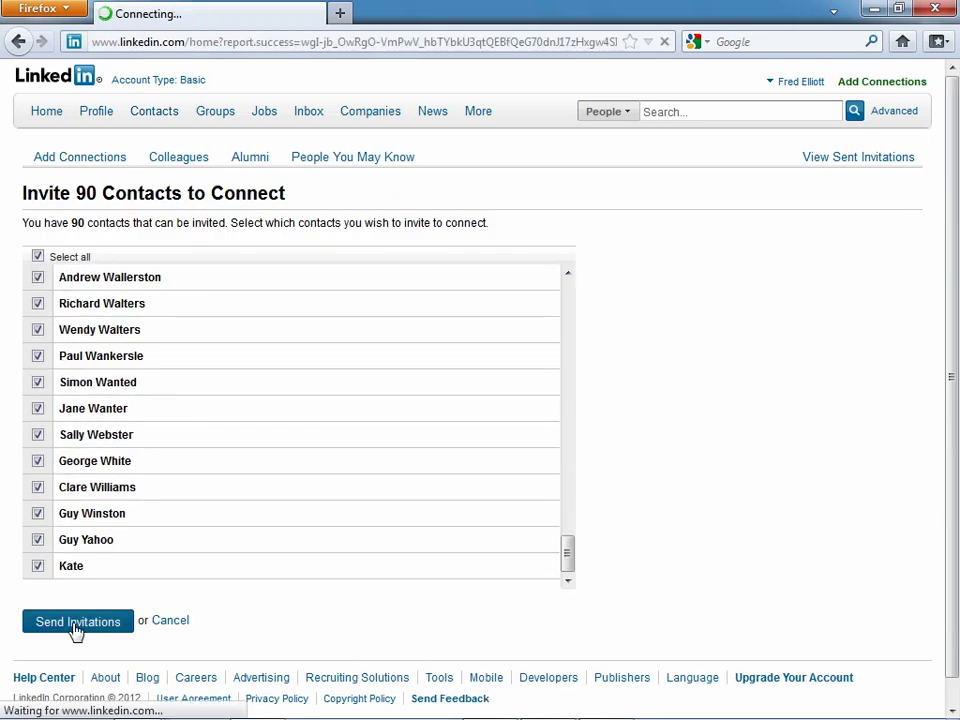